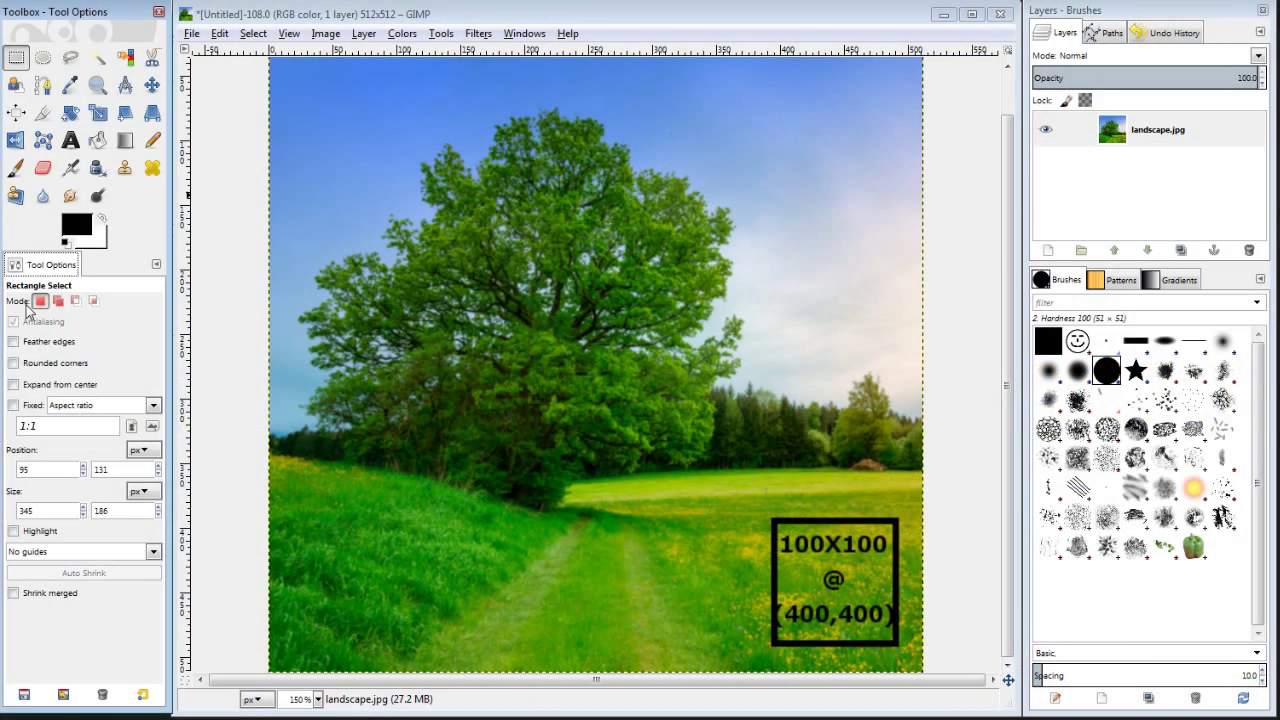
Return to Rectangle Select via Rotate and Ellipse Select, then open the Tool Options dock's tab menu.
left_click(70, 114)
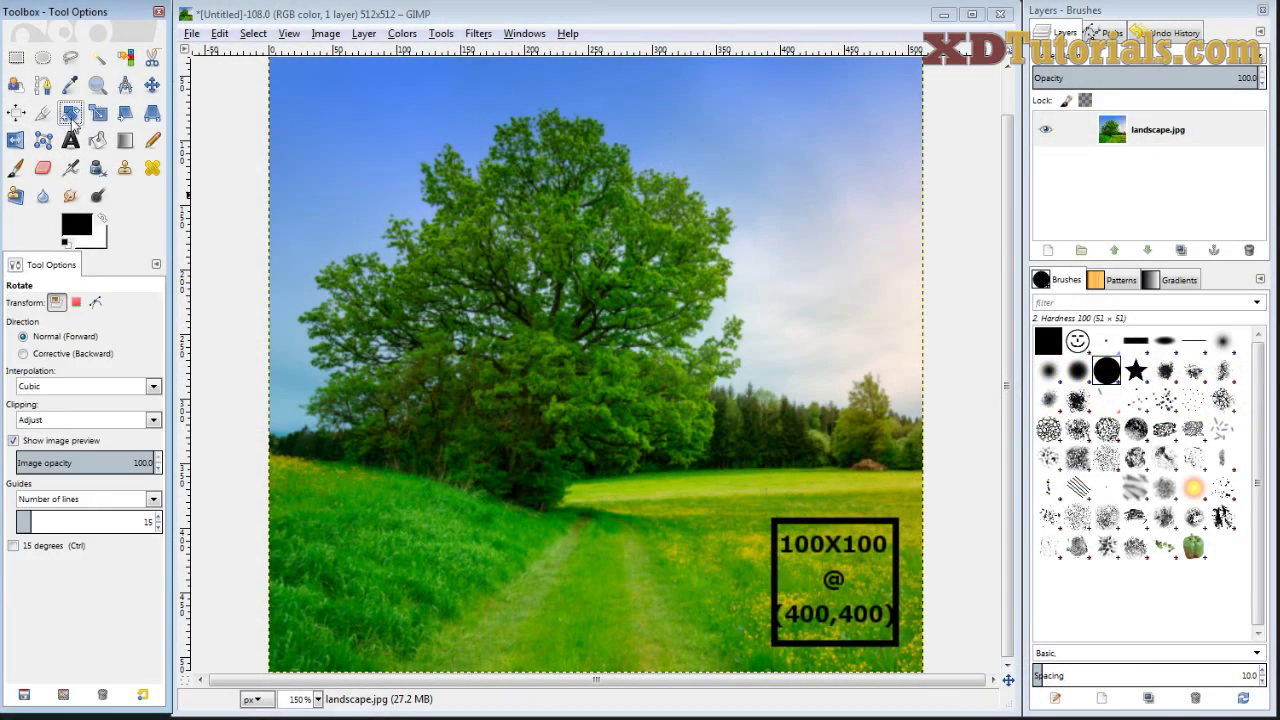
left_click(43, 60)
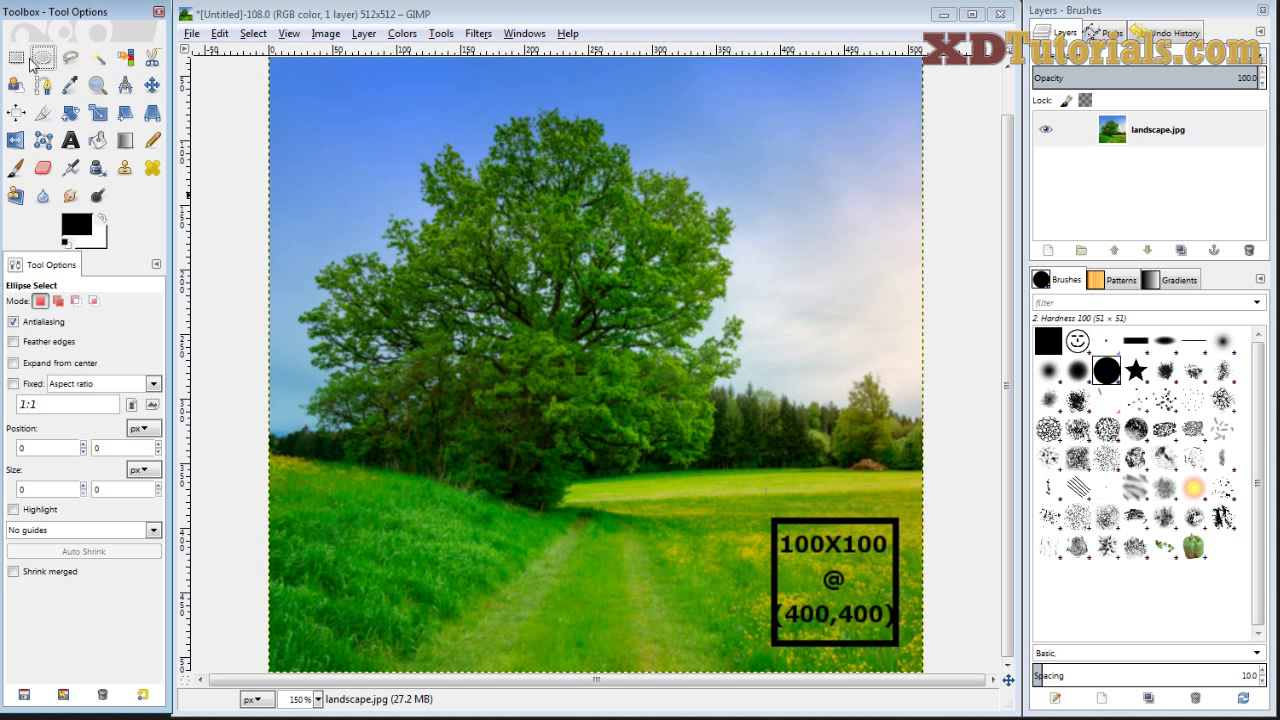
left_click(18, 59)
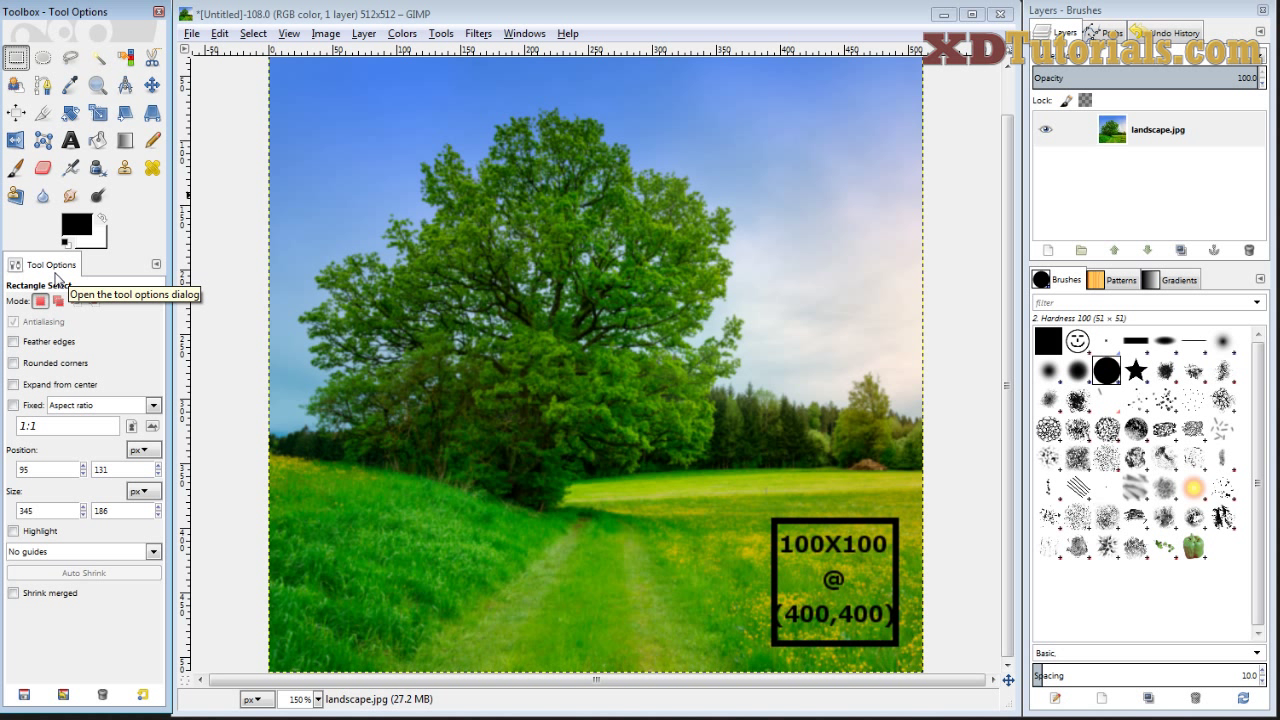
left_click(157, 265)
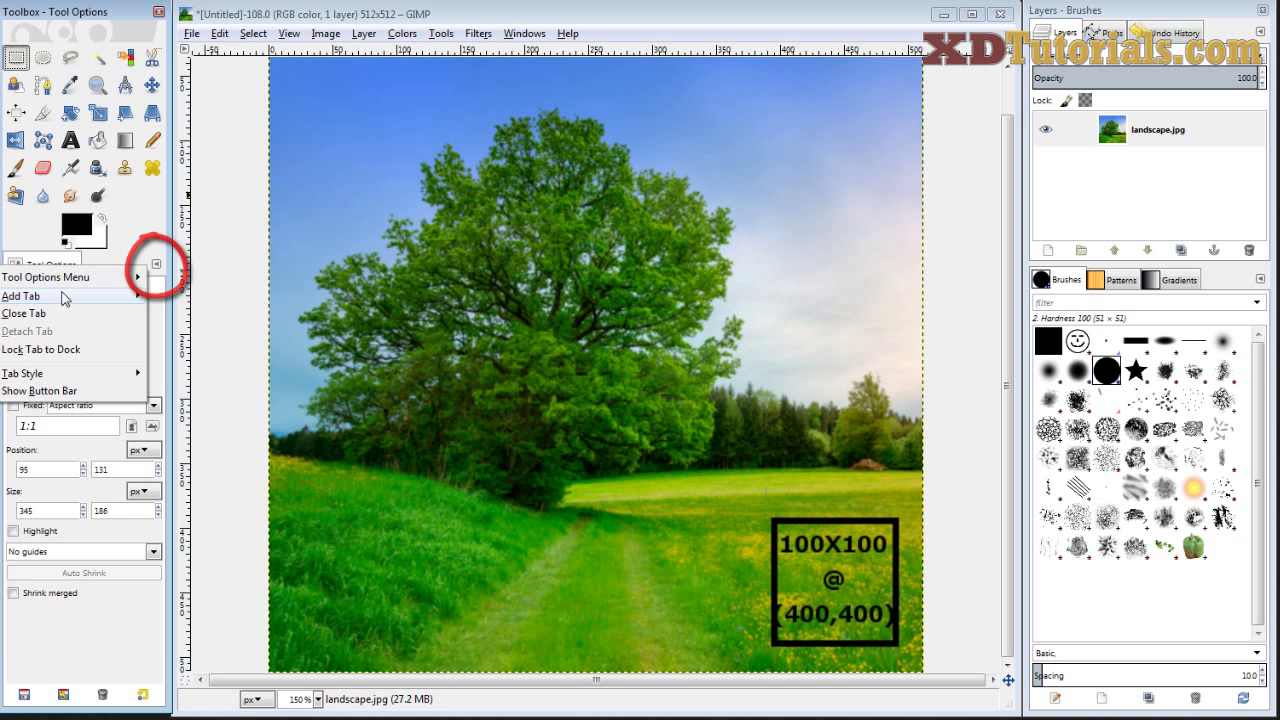
Add the Tool Options tab to the dock from the Add Tab submenu.
mouse_move(66, 296)
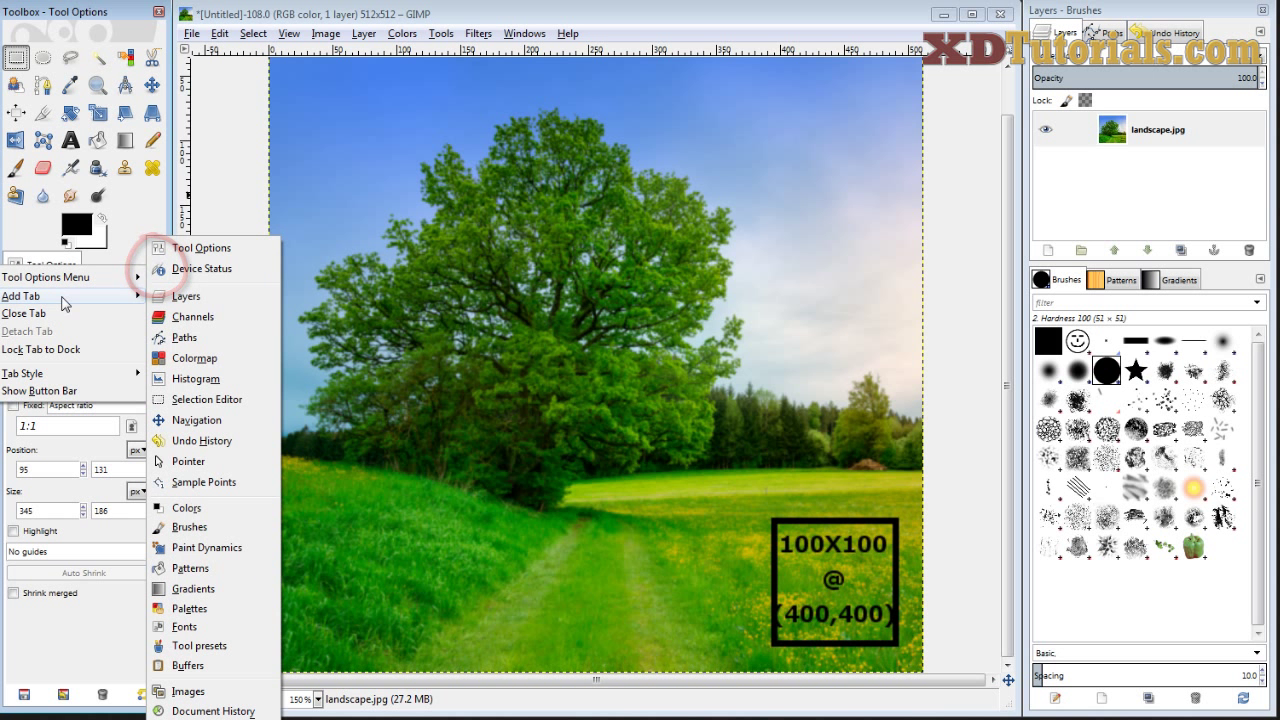
left_click(225, 254)
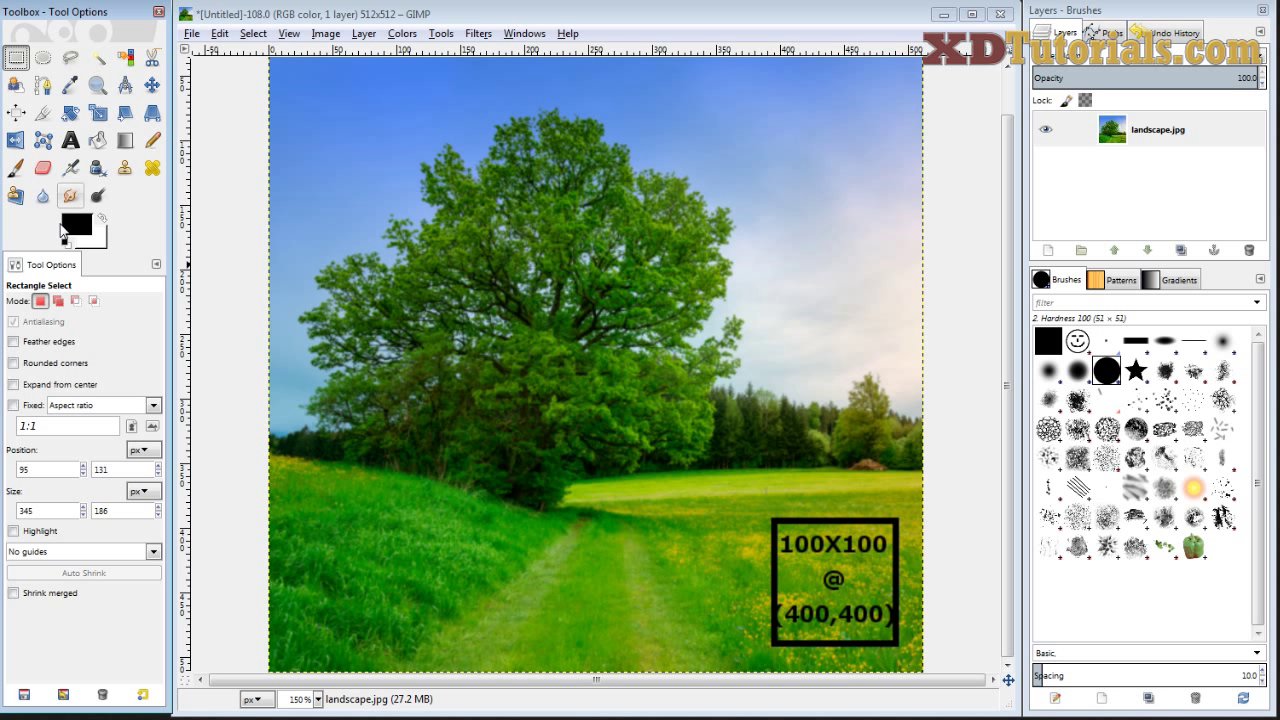
Enable Feather edges, select the tree's crown, test a black bucket fill, then undo the fill.
left_click(13, 342)
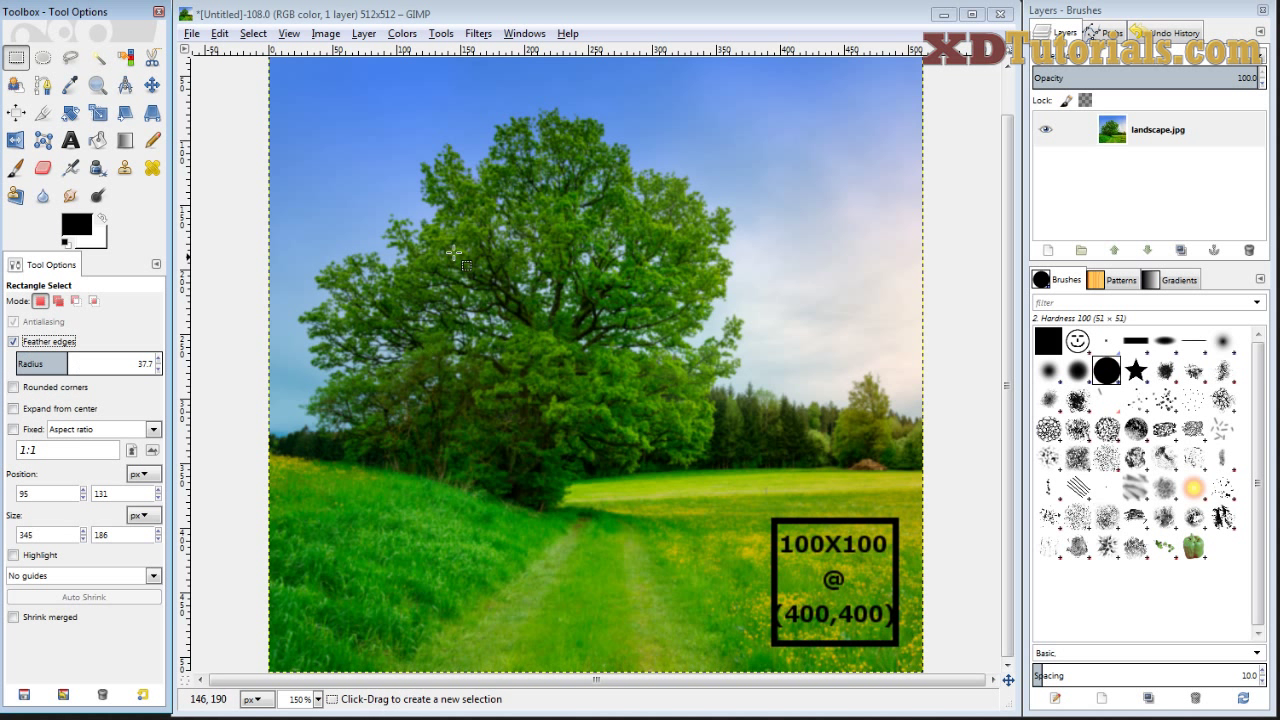
left_click_drag(400, 180, 793, 453)
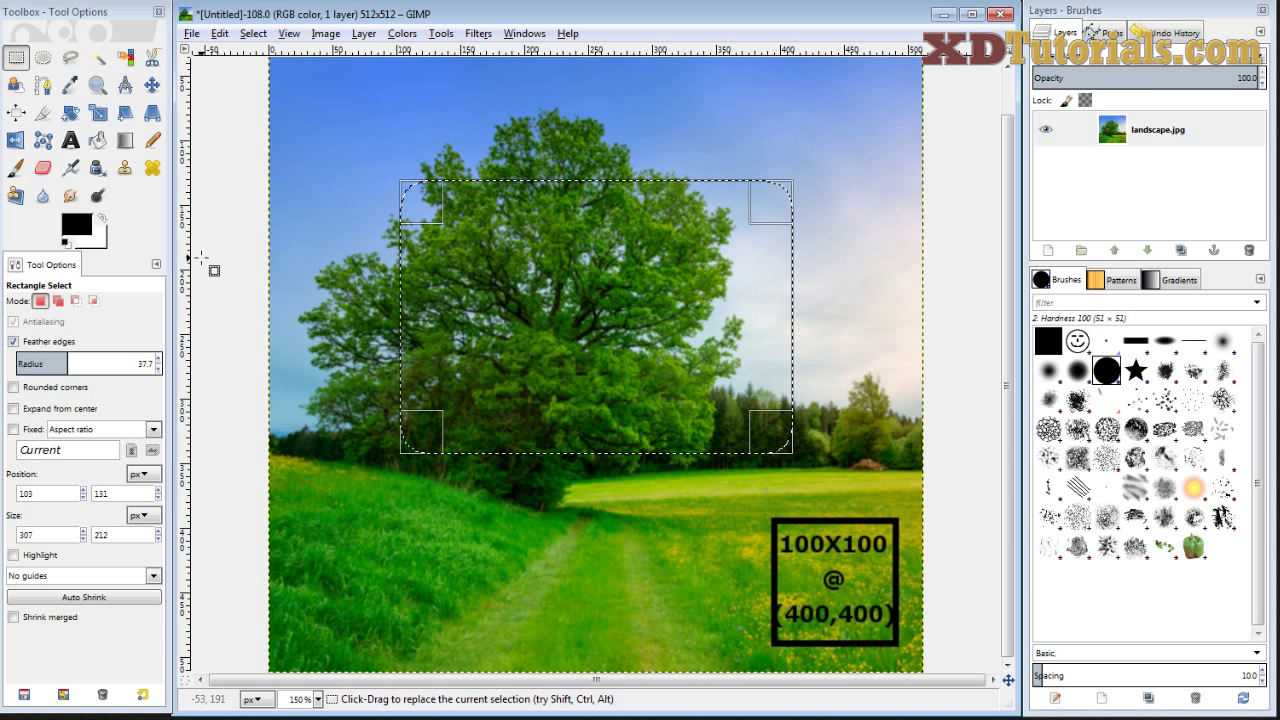
left_click(97, 140)
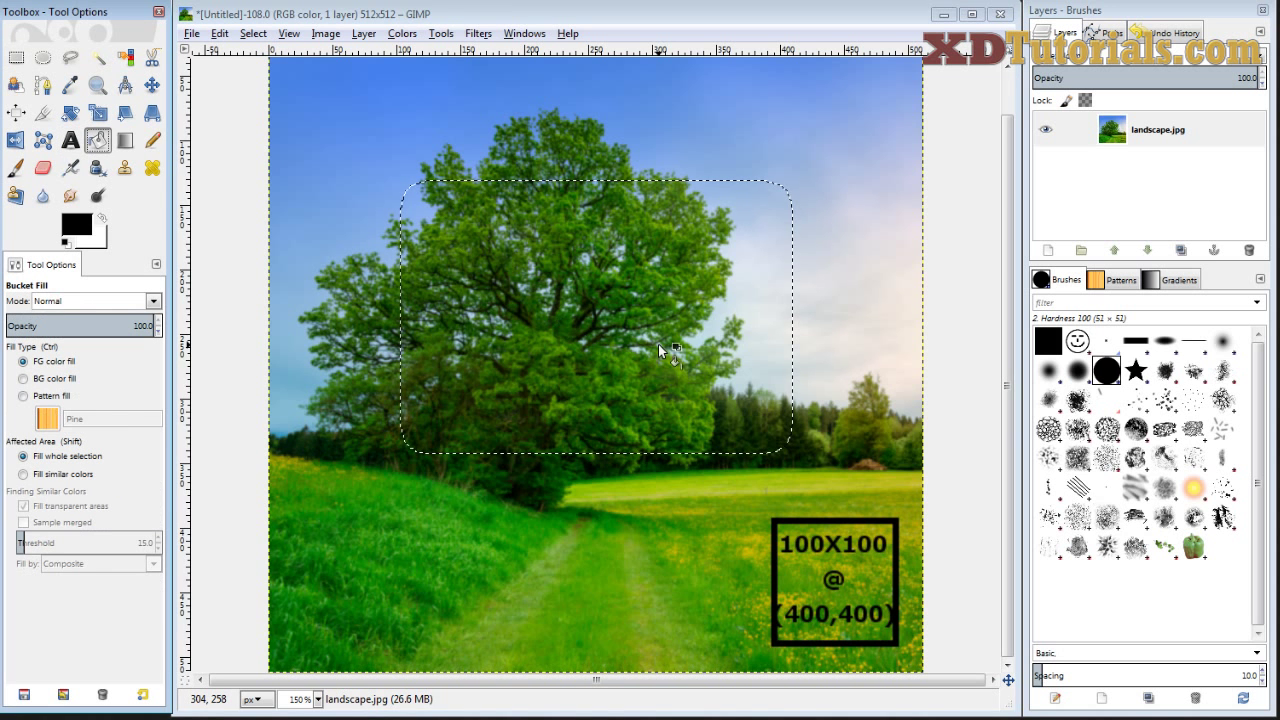
left_click(631, 327)
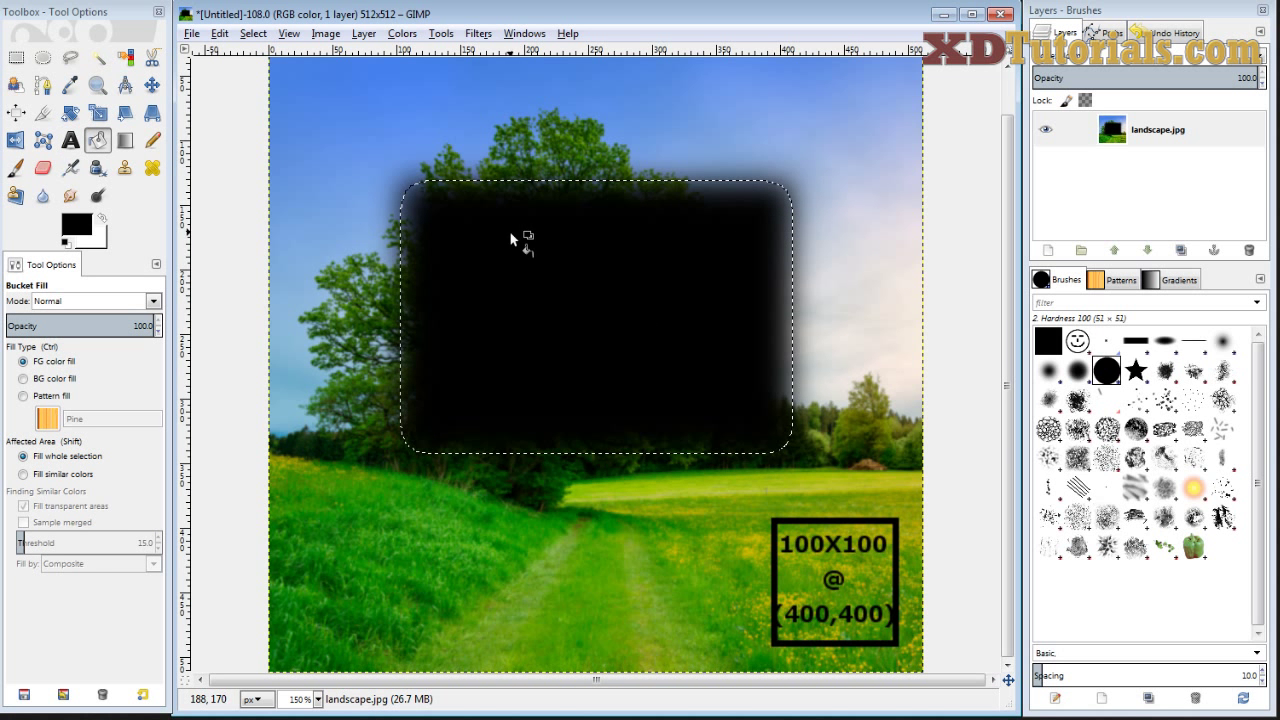
key("ctrl+shift+a")
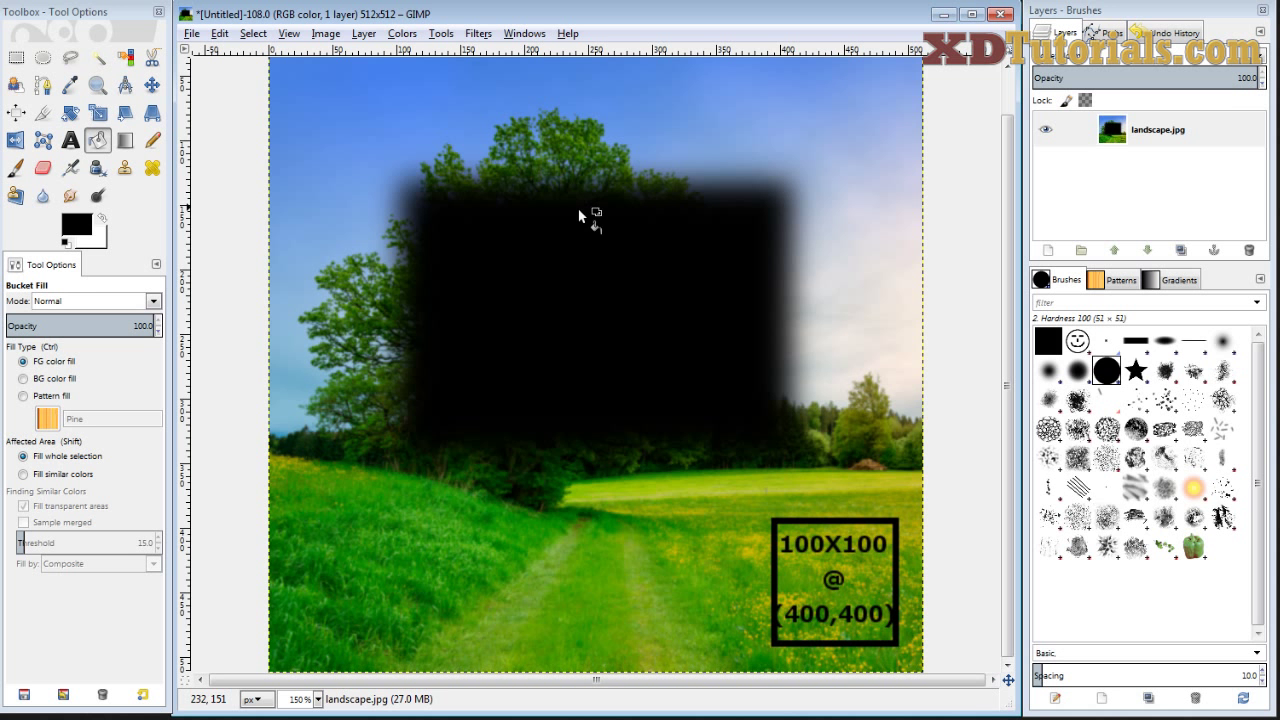
key("ctrl+z")
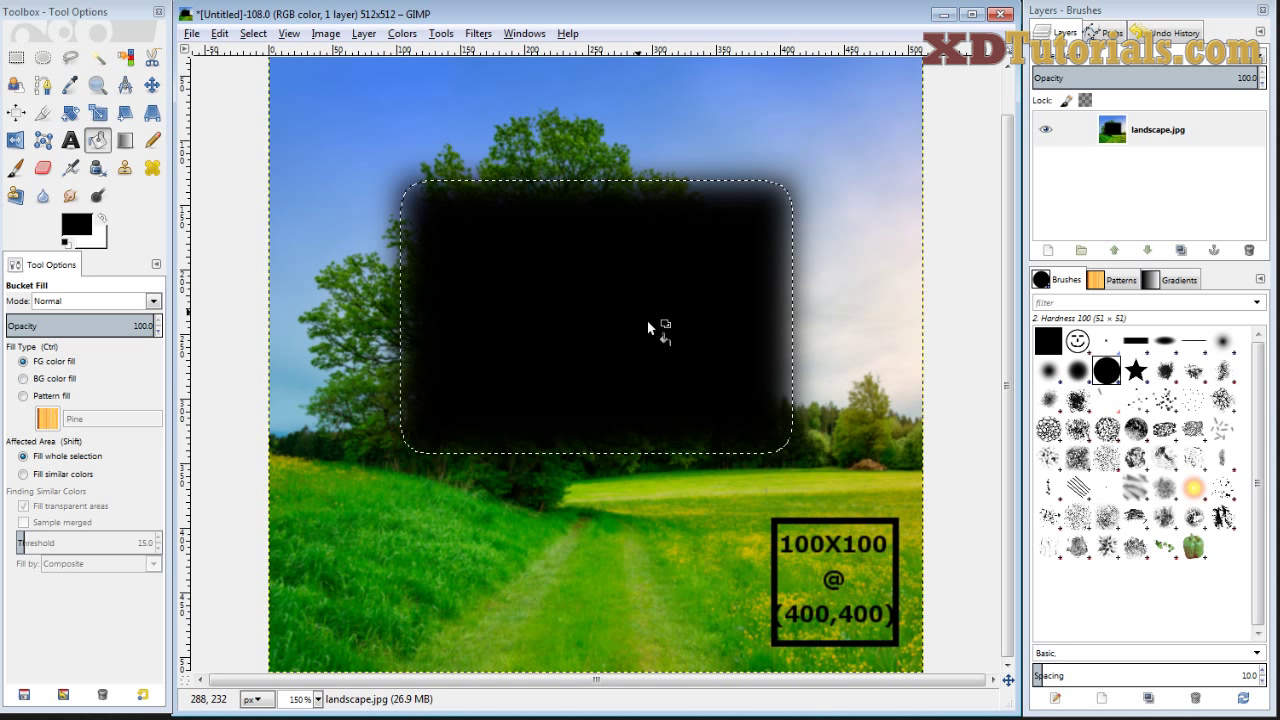
key("ctrl+z")
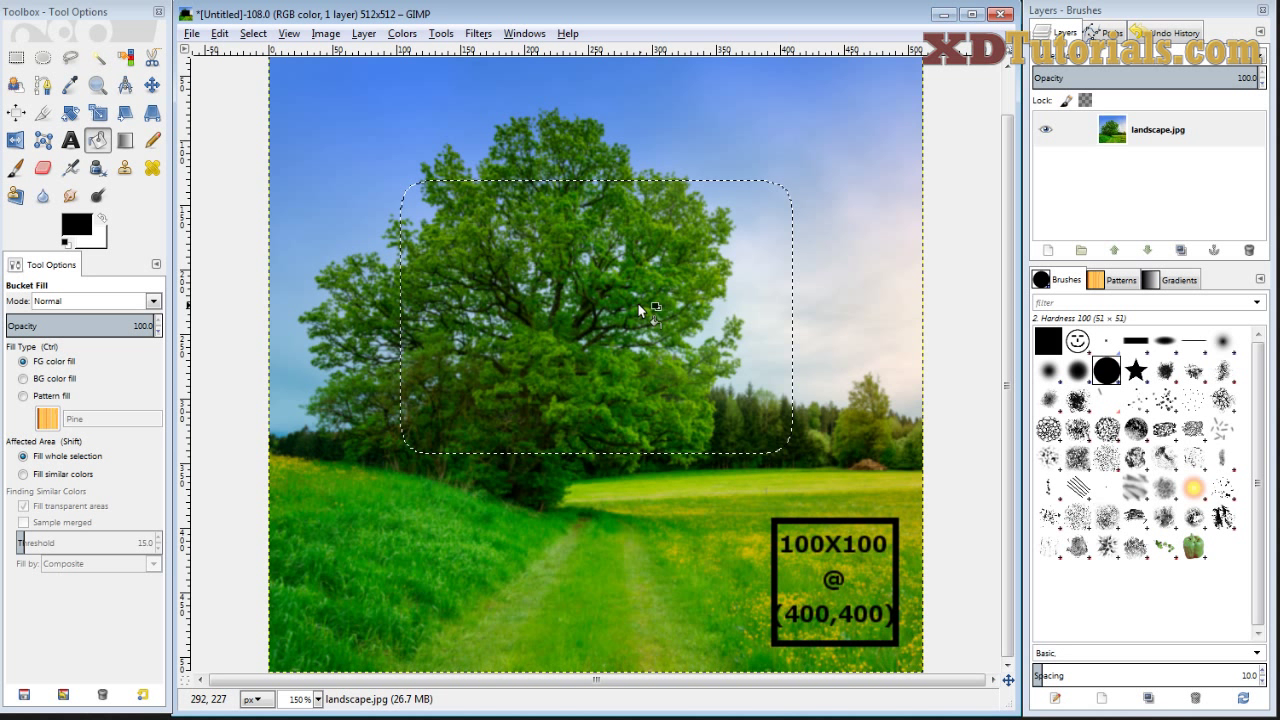
Add Rounded corners (radius 94.4), test a black fill in a rounded selection, then undo it.
left_click(16, 57)
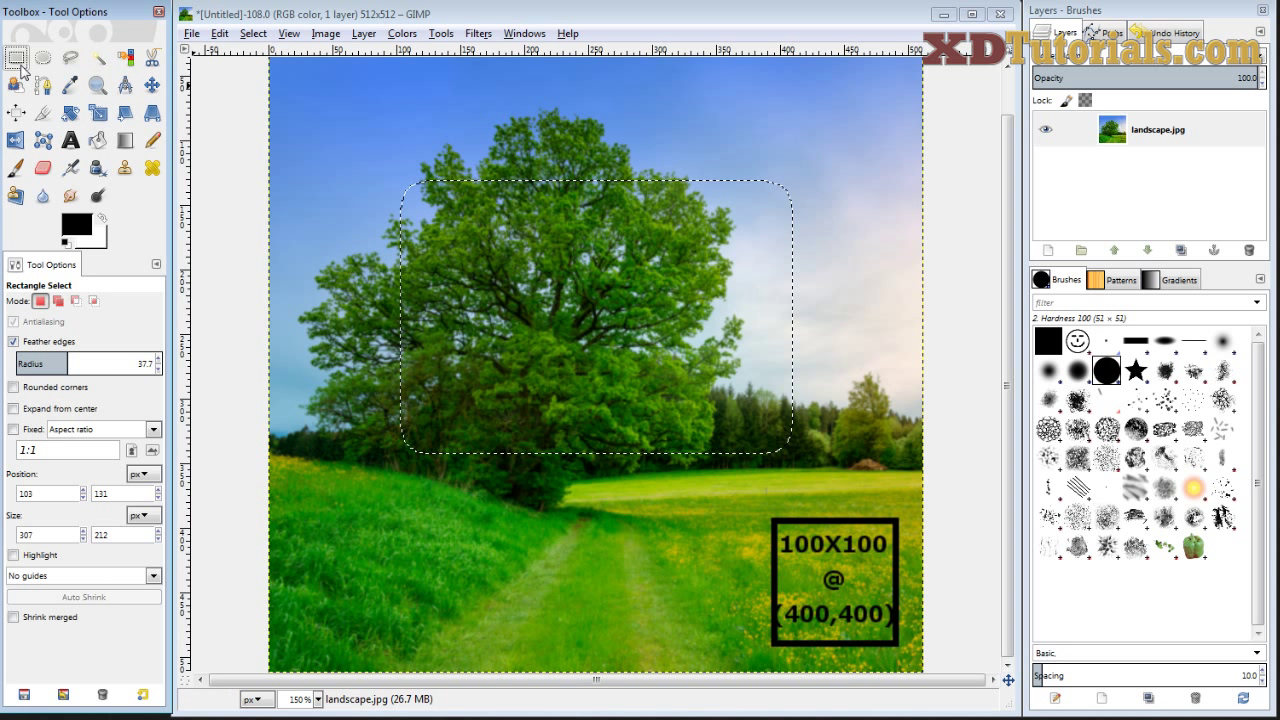
left_click(13, 342)
left_click(13, 342)
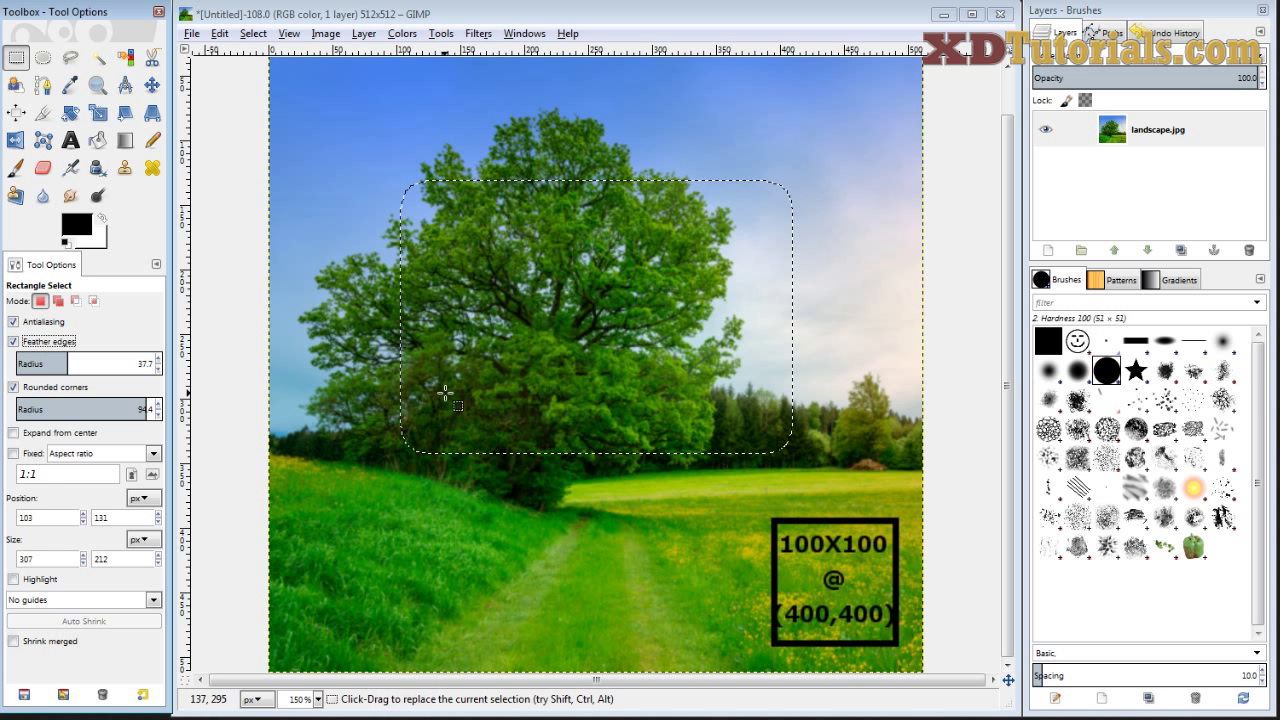
left_click_drag(361, 226, 786, 402)
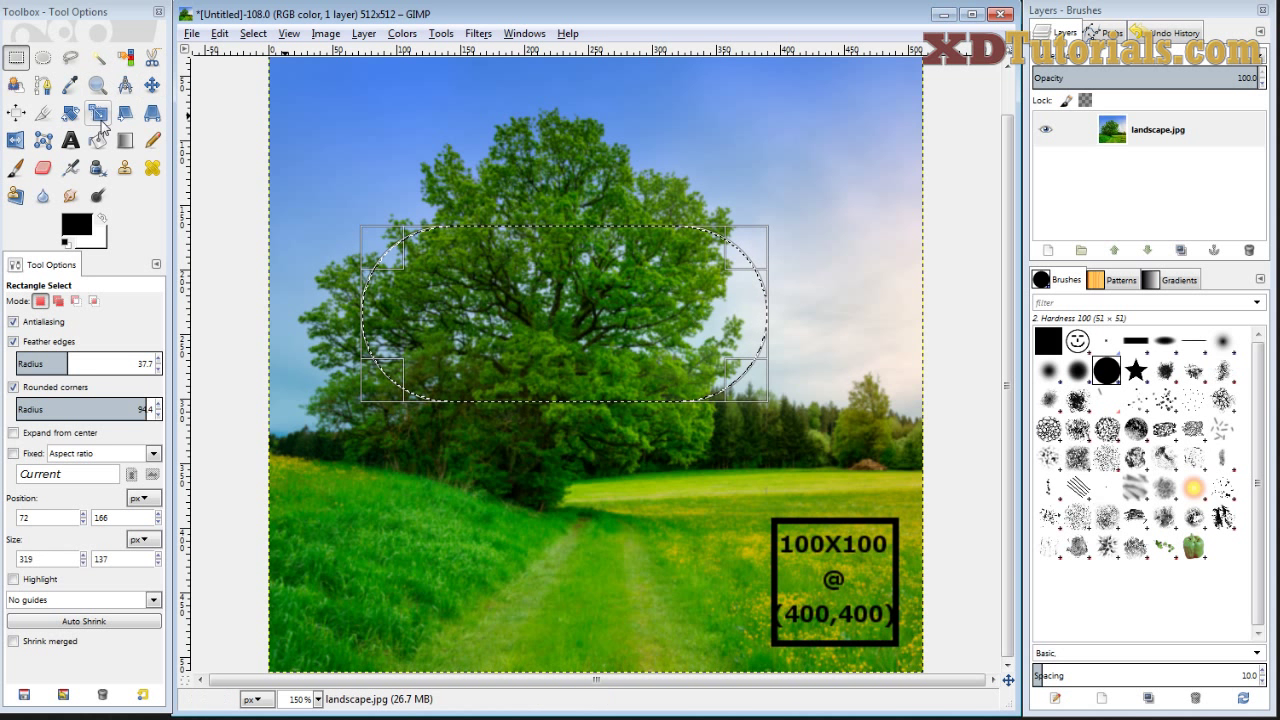
left_click(97, 140)
left_click(575, 302)
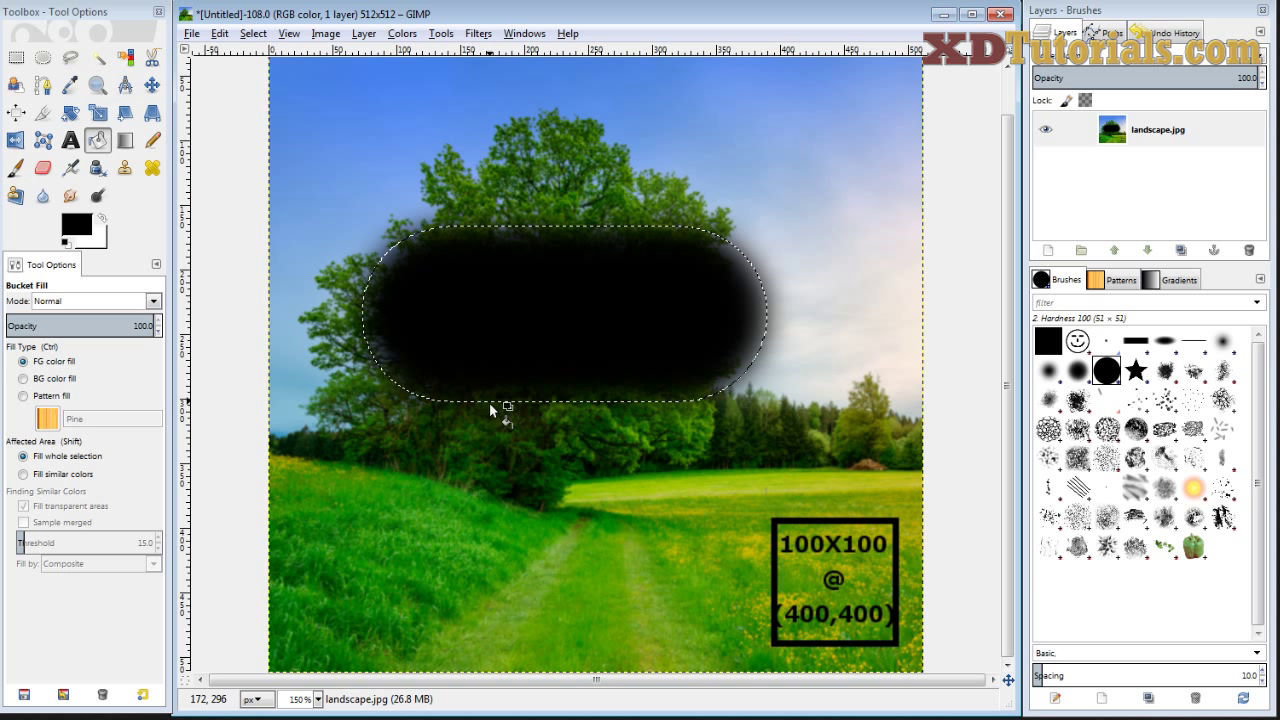
key("ctrl+shift+a")
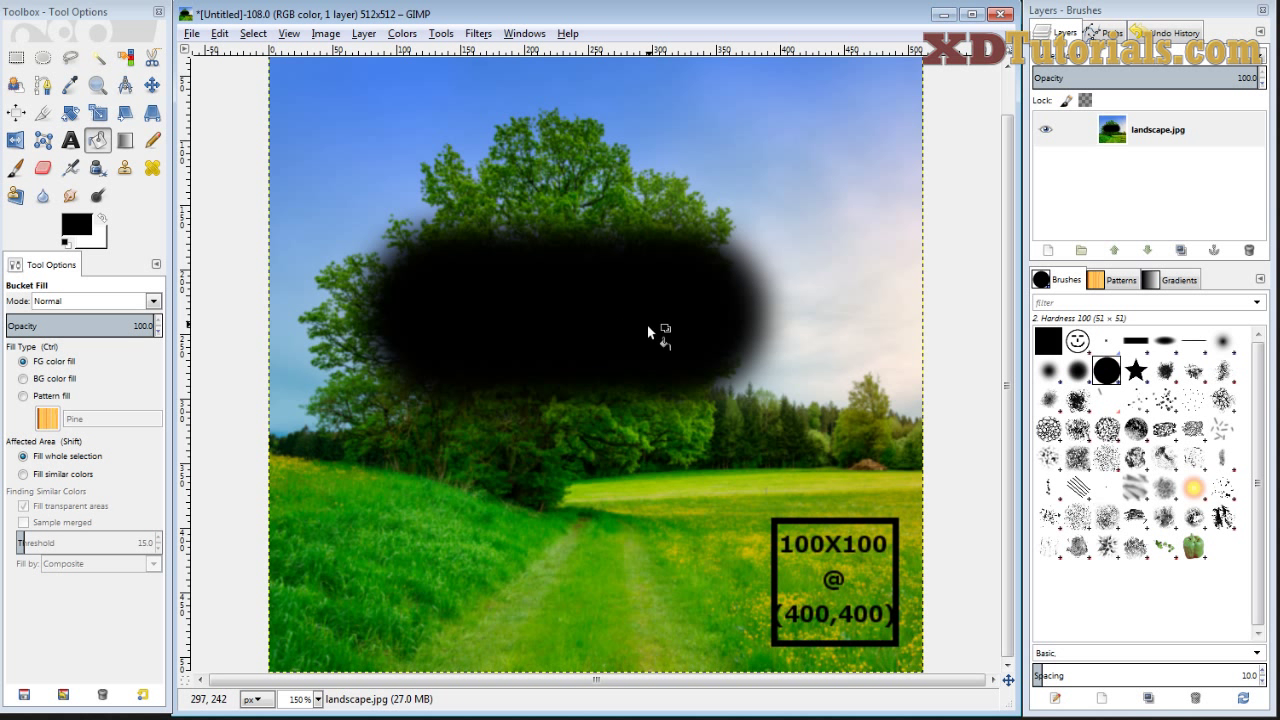
left_click(26, 57)
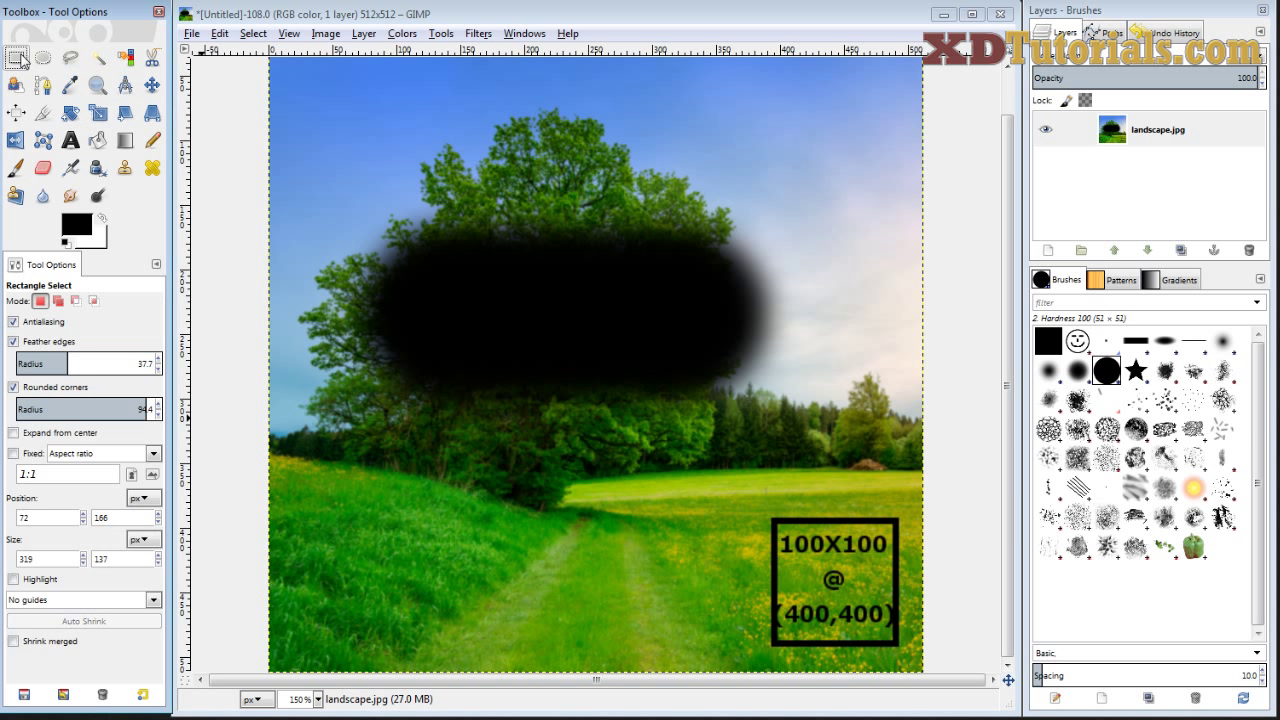
key("ctrl+z")
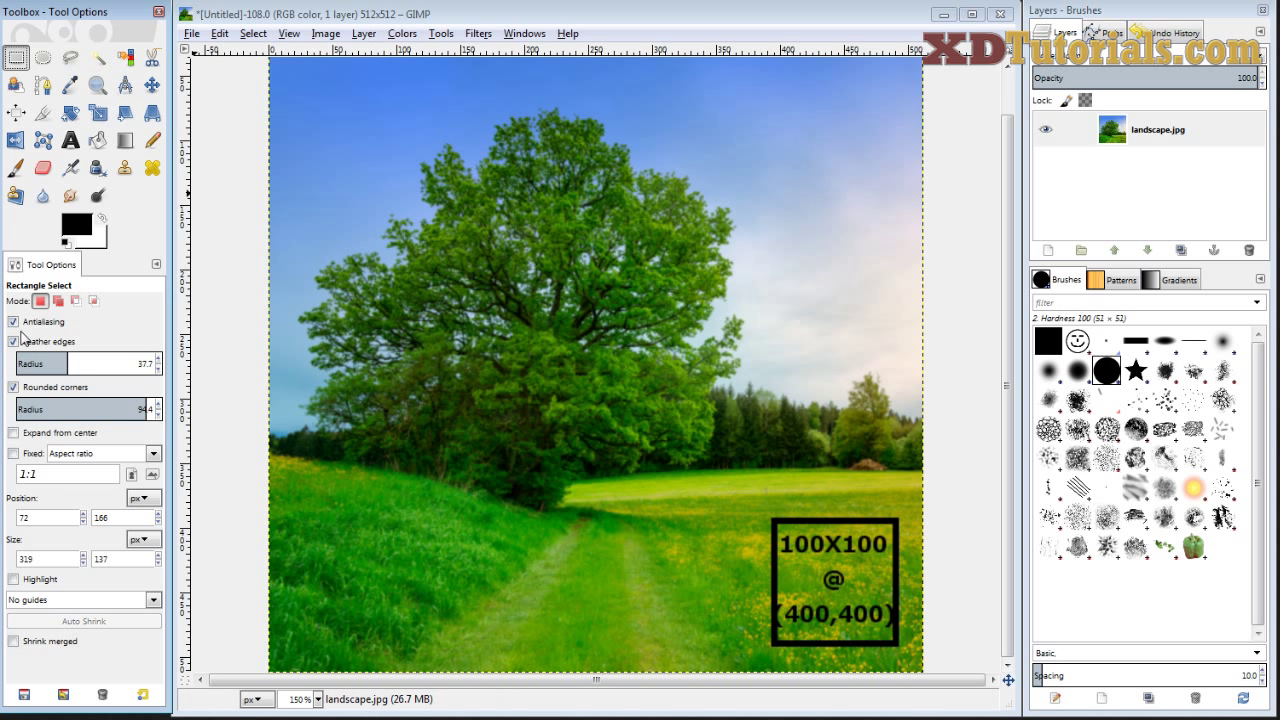
Turn off feathering and rounded corners and draw a plain test selection over the tree.
left_click(13, 341)
left_click(13, 364)
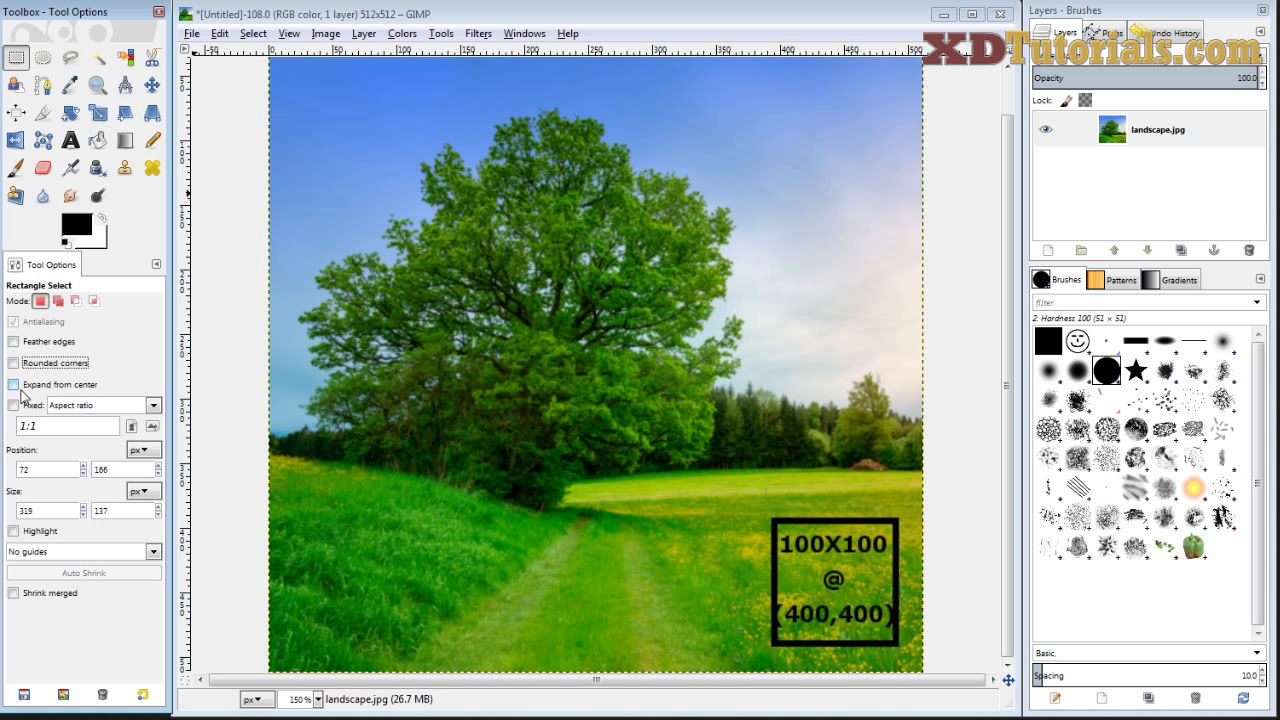
left_click(14, 385)
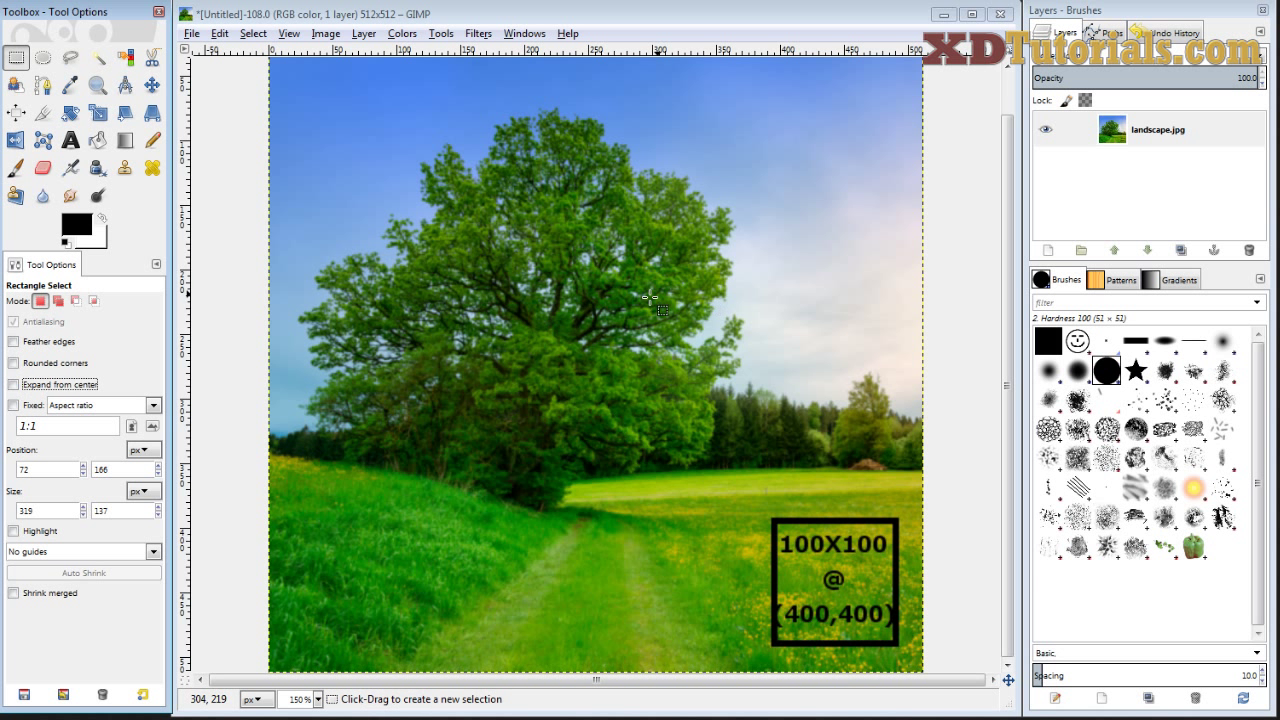
mouse_move(472, 218)
left_mouse_down()
mouse_move(596, 408)
mouse_move(475, 221)
mouse_move(660, 430)
mouse_move(702, 426)
left_mouse_up()
With Expand from center on, draw a 63×88 selection centred on the small right tree.
left_click(24, 384)
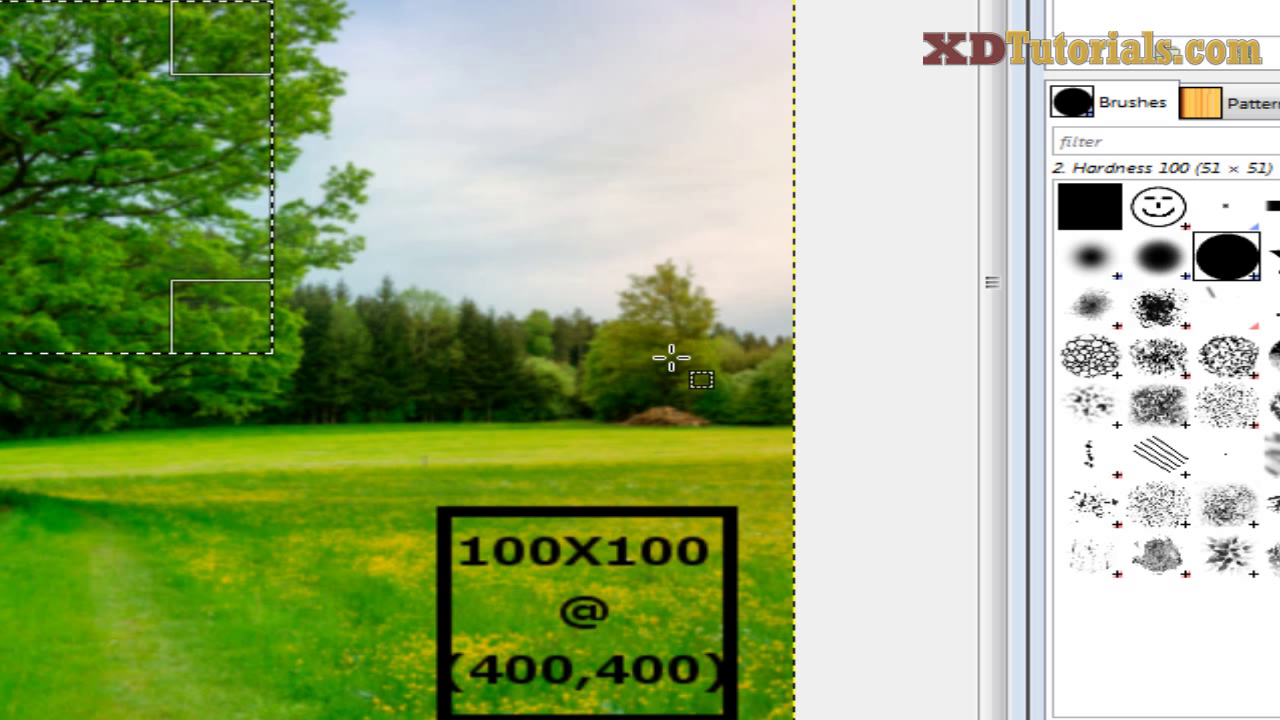
left_click(670, 354)
left_click_drag(670, 354, 765, 450)
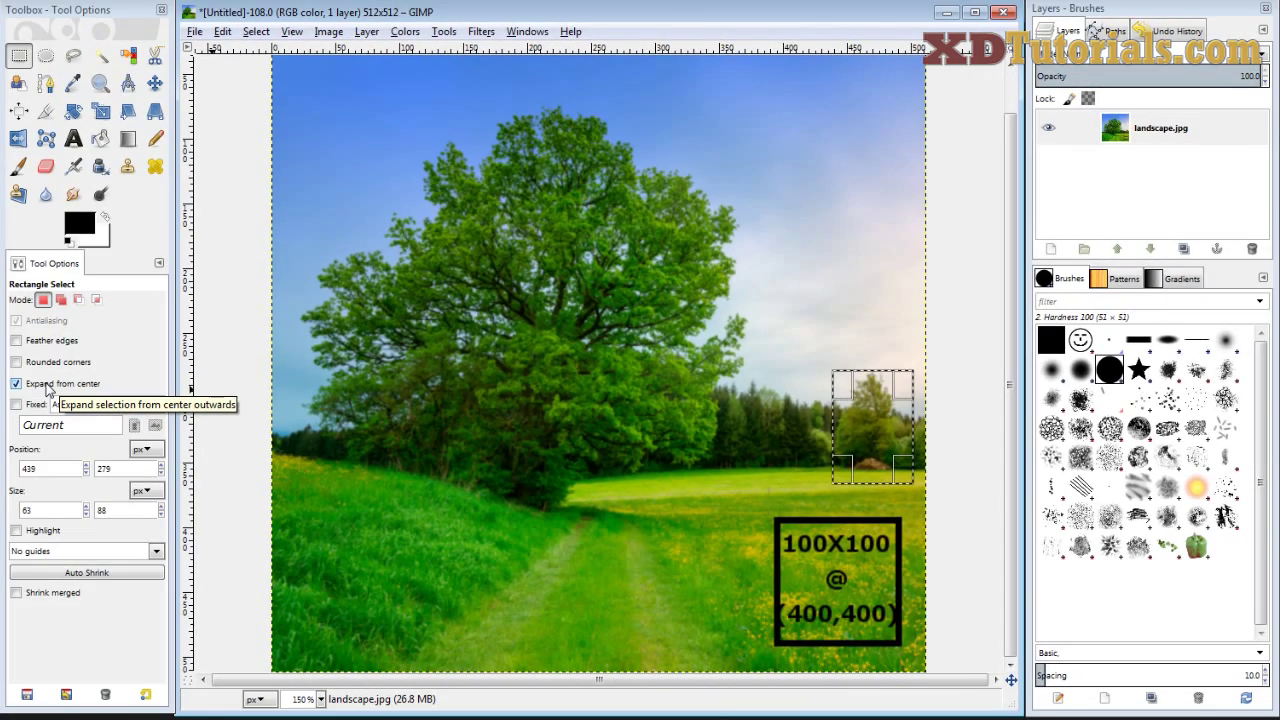
Lock selections to a fixed 2:1 aspect ratio and drag a wide selection over the tree.
left_click(47, 389)
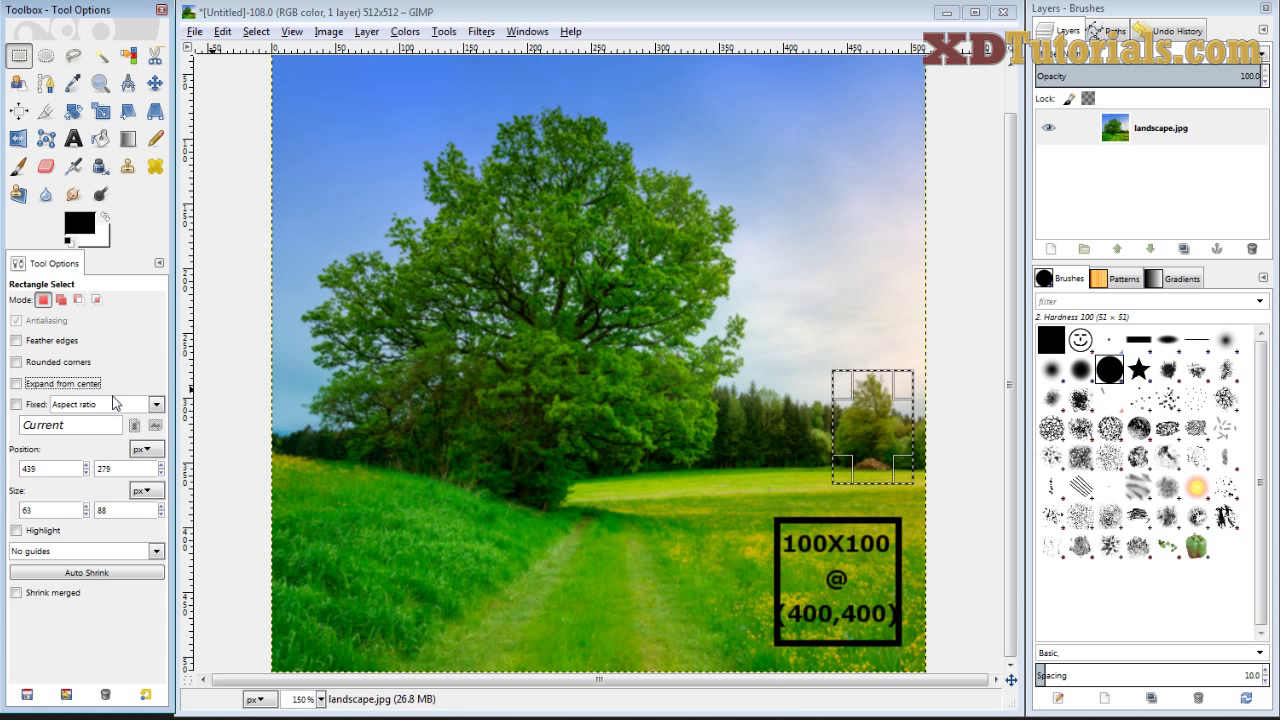
left_click(17, 406)
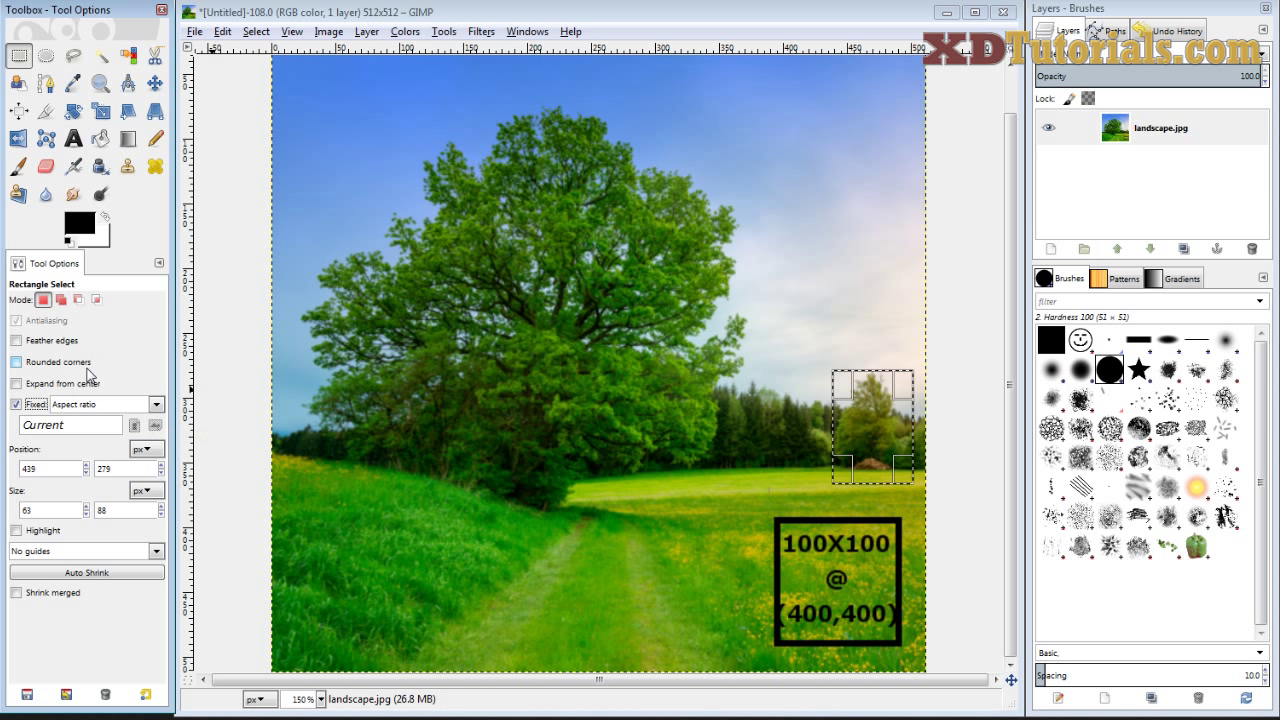
left_click(157, 404)
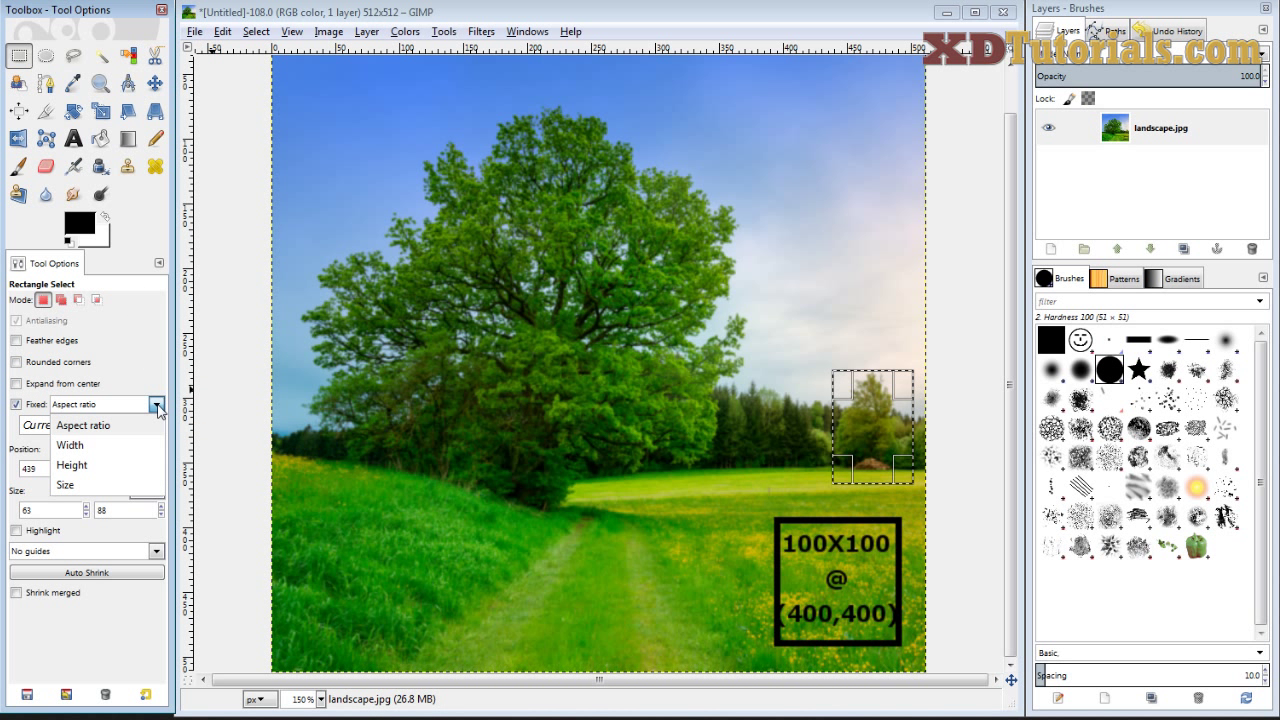
left_click(86, 426)
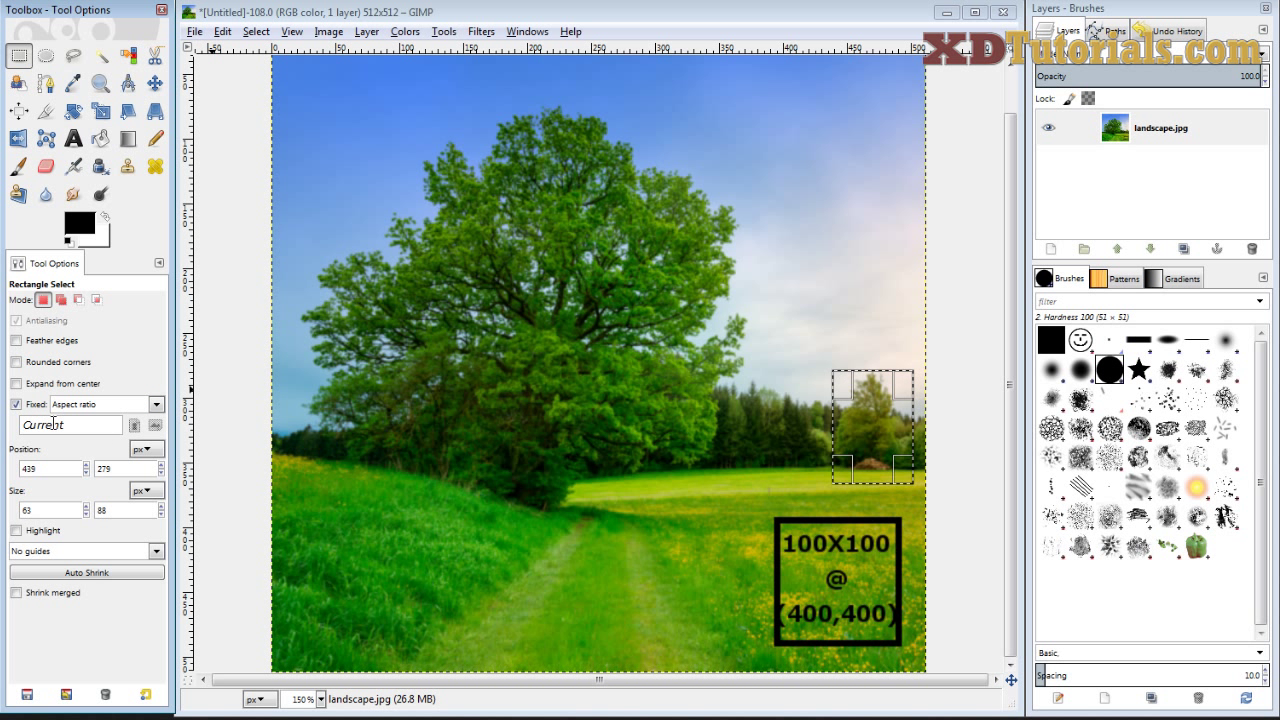
double_click(77, 426)
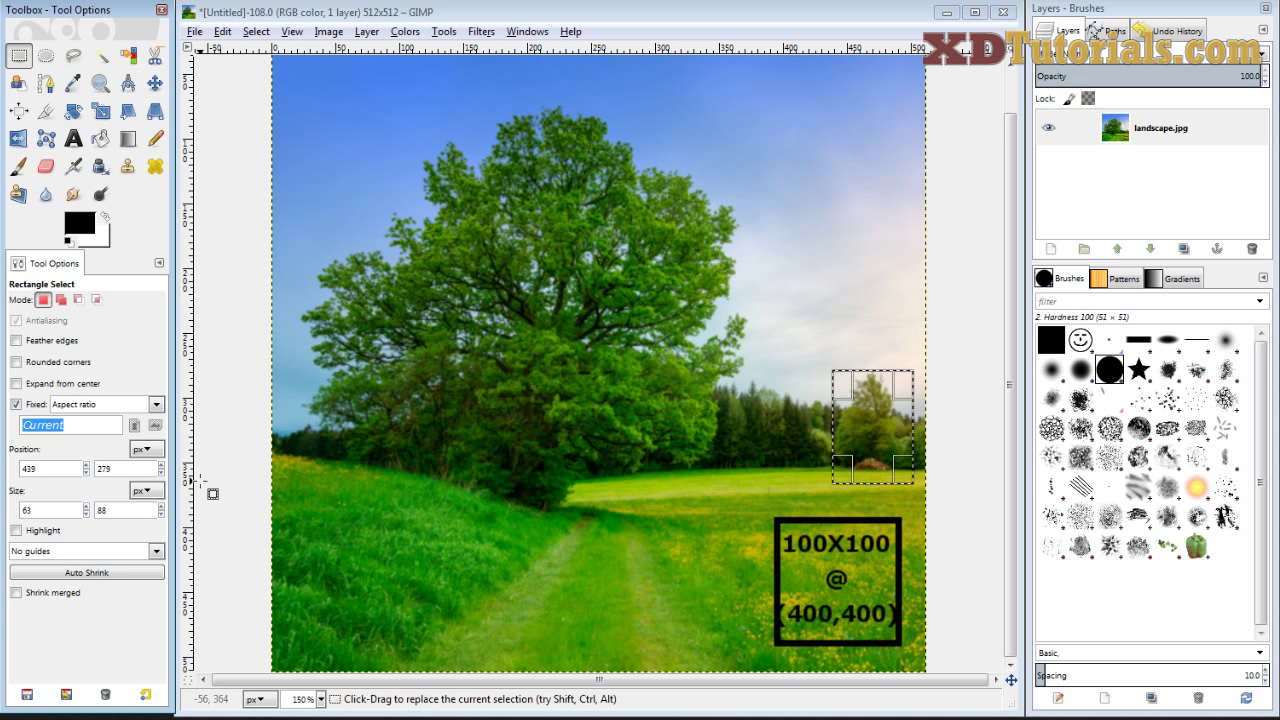
type("2:")
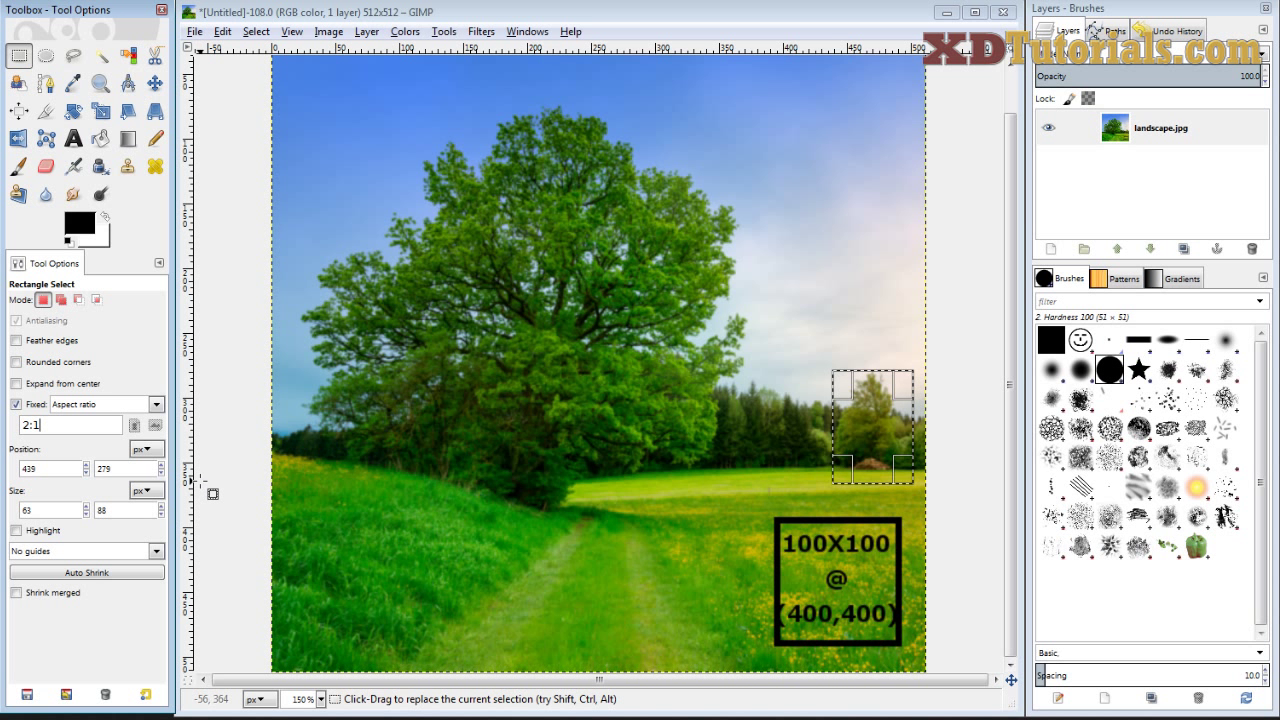
type("1")
left_click_drag(433, 217, 688, 346)
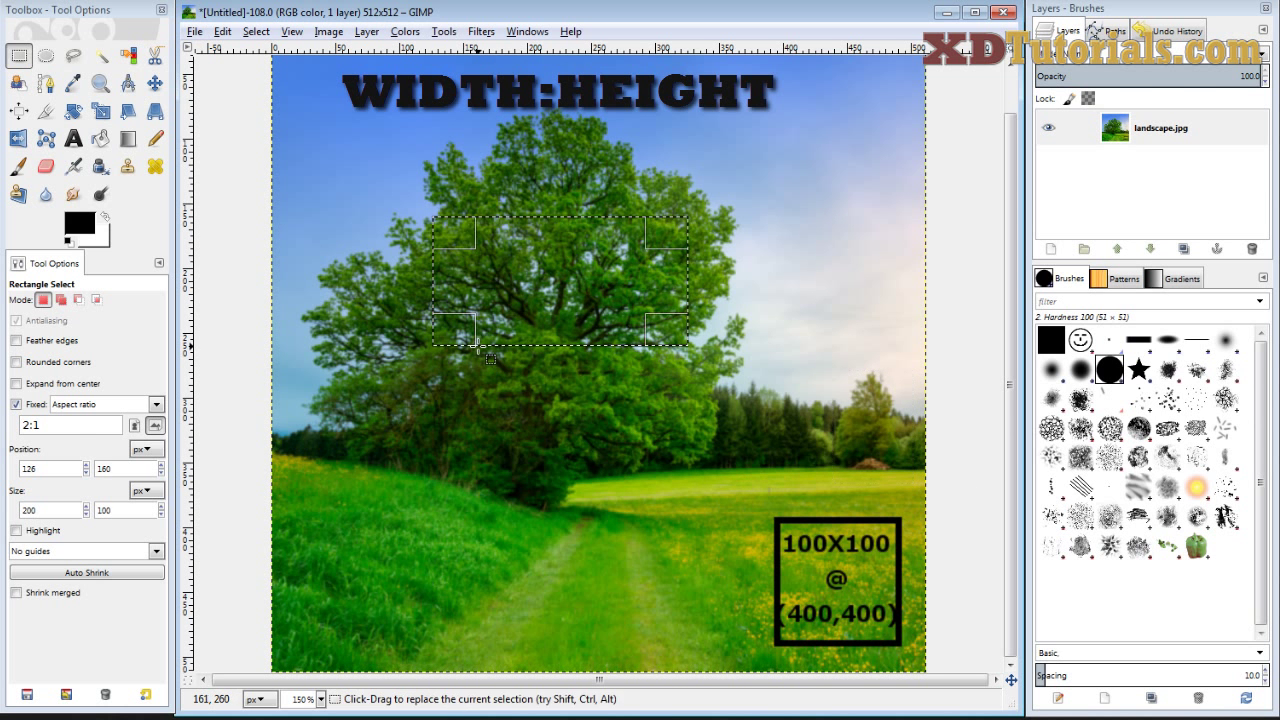
Change the ratio to 1:2 and draw a tall 148×296 selection over the tree.
left_click_drag(51, 424, 13, 425)
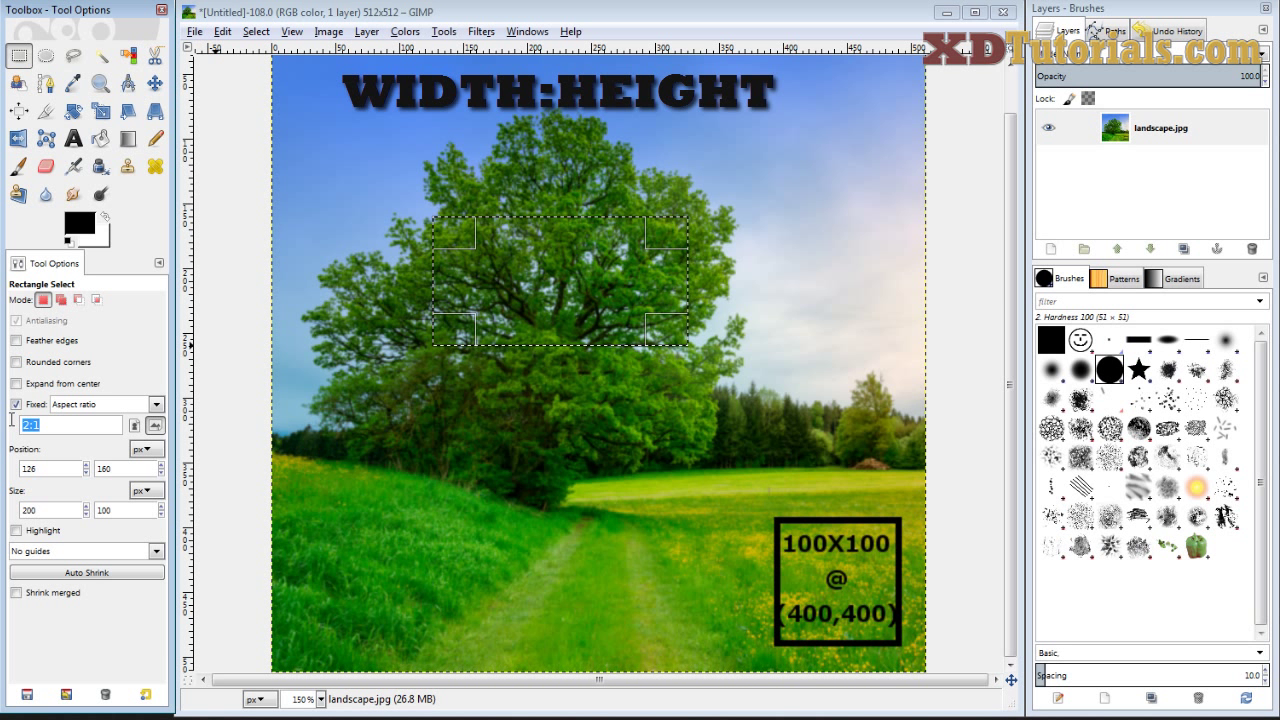
type("1:2")
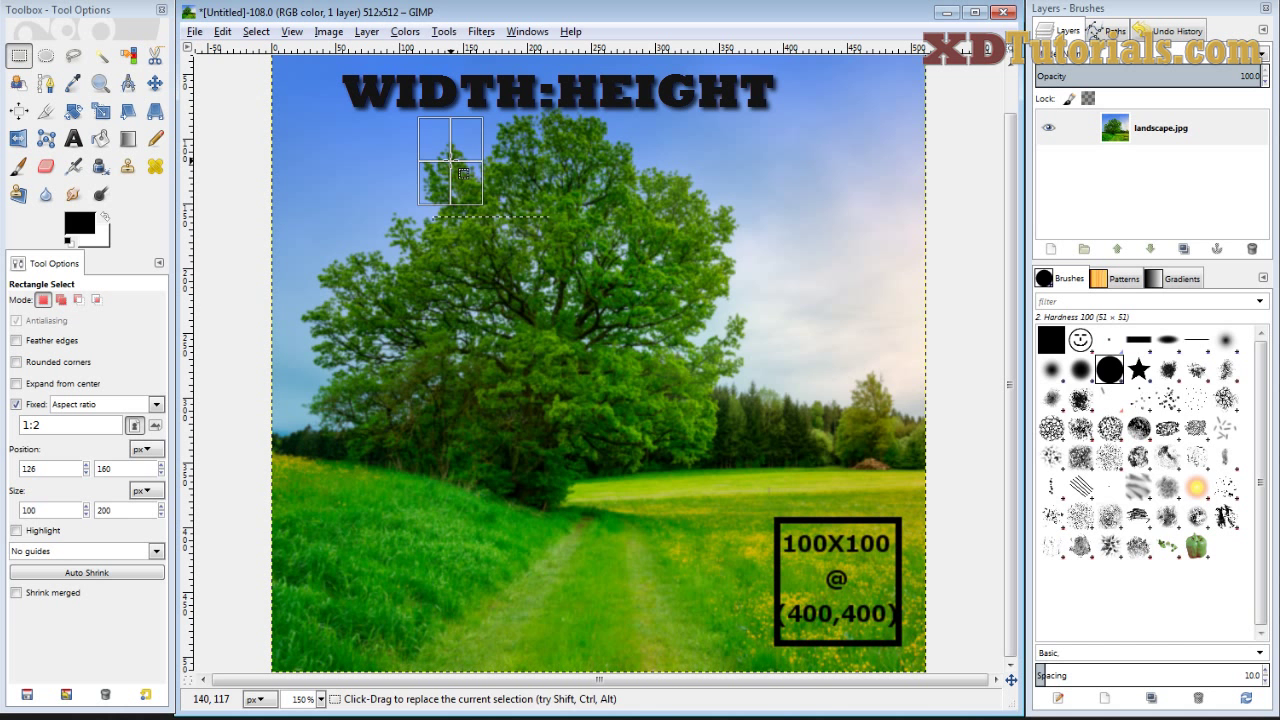
left_click_drag(452, 158, 640, 377)
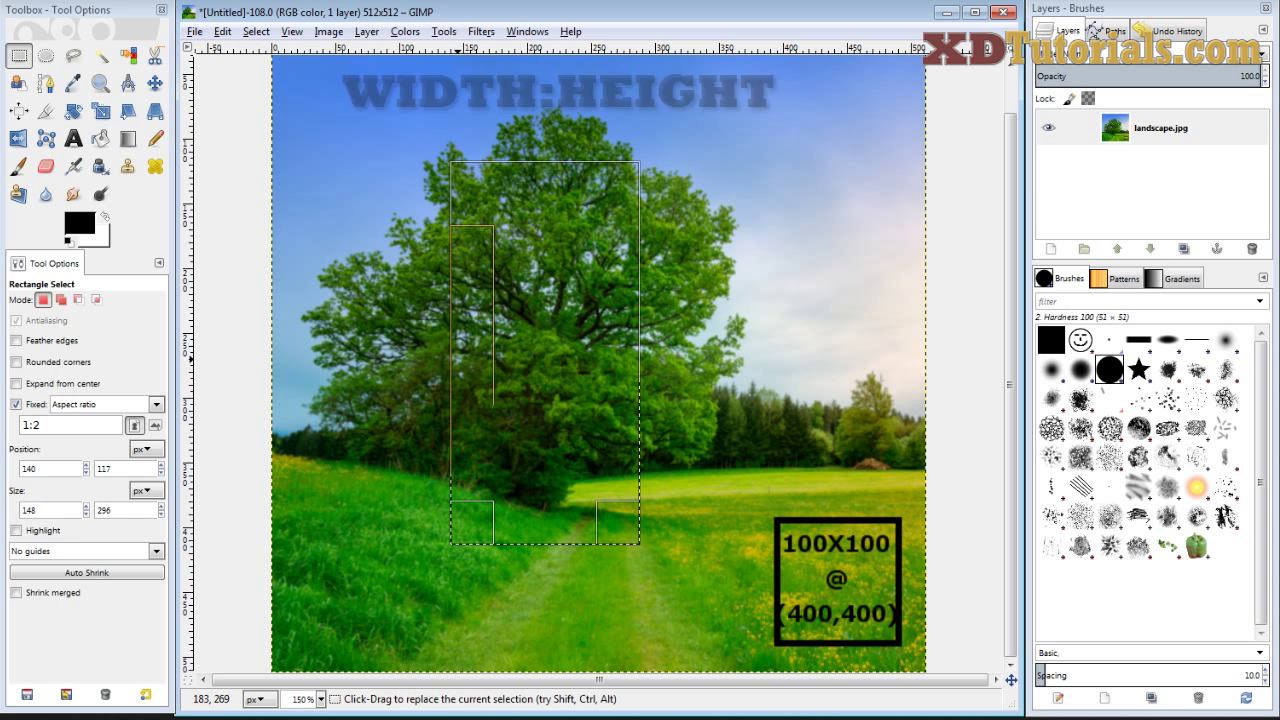
Constrain selections to a fixed width of 200 px and draw two width-locked selections.
left_click(90, 404)
left_click(74, 445)
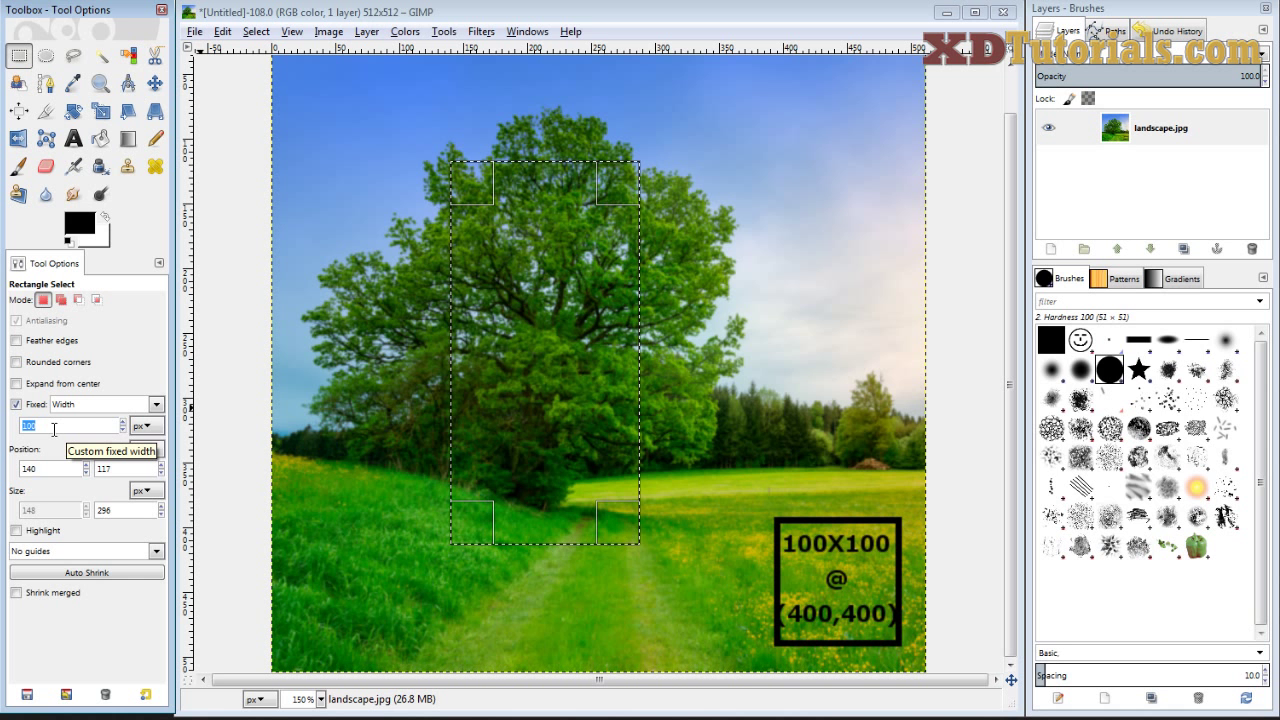
type("200")
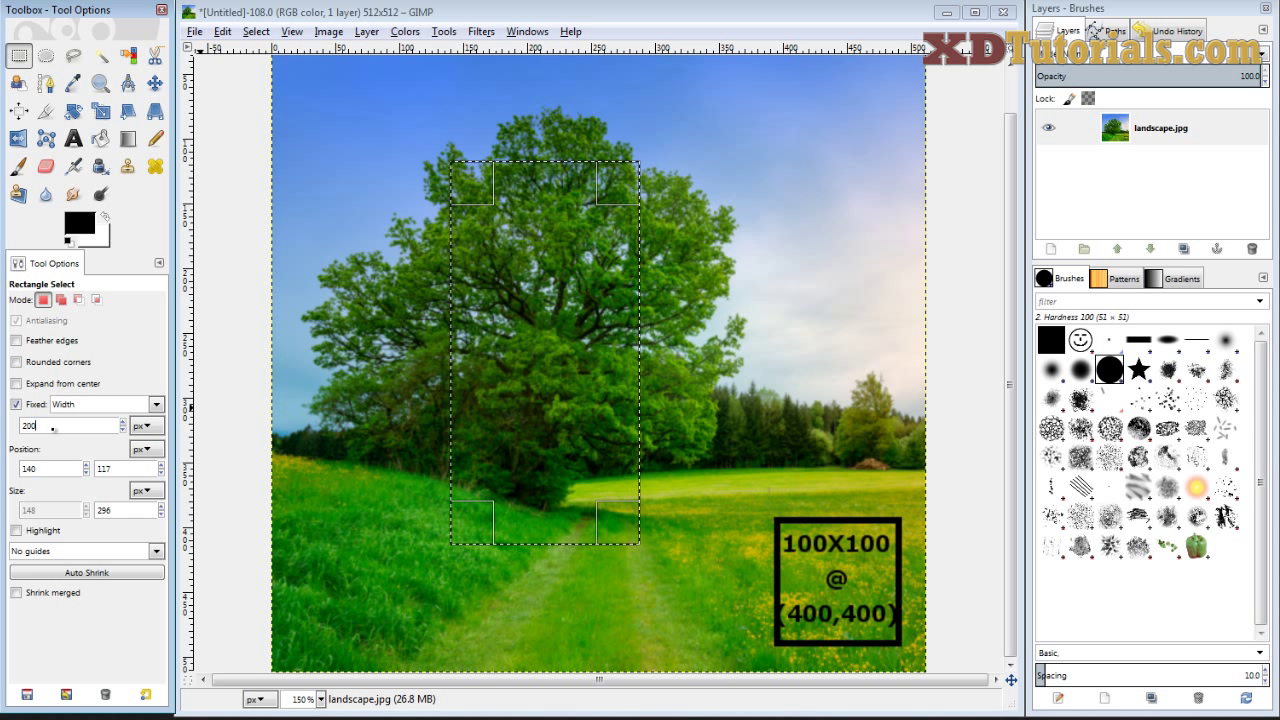
left_click_drag(275, 167, 527, 590)
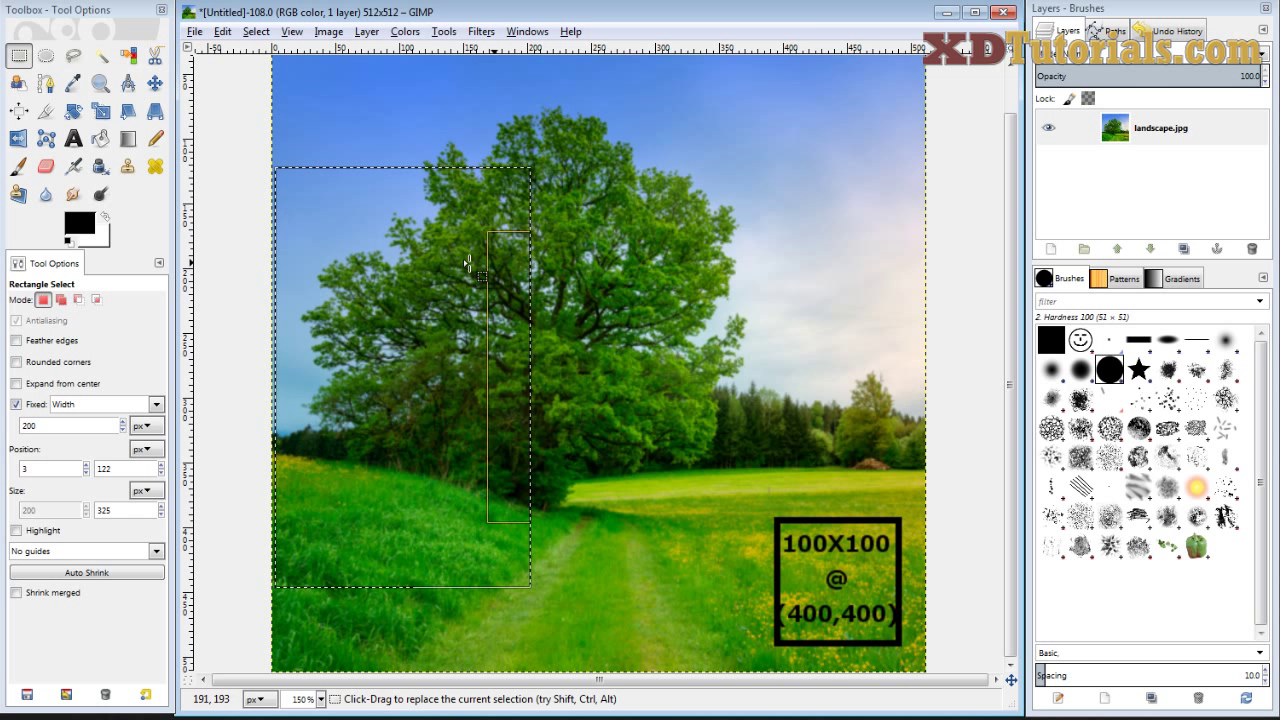
left_click(146, 426)
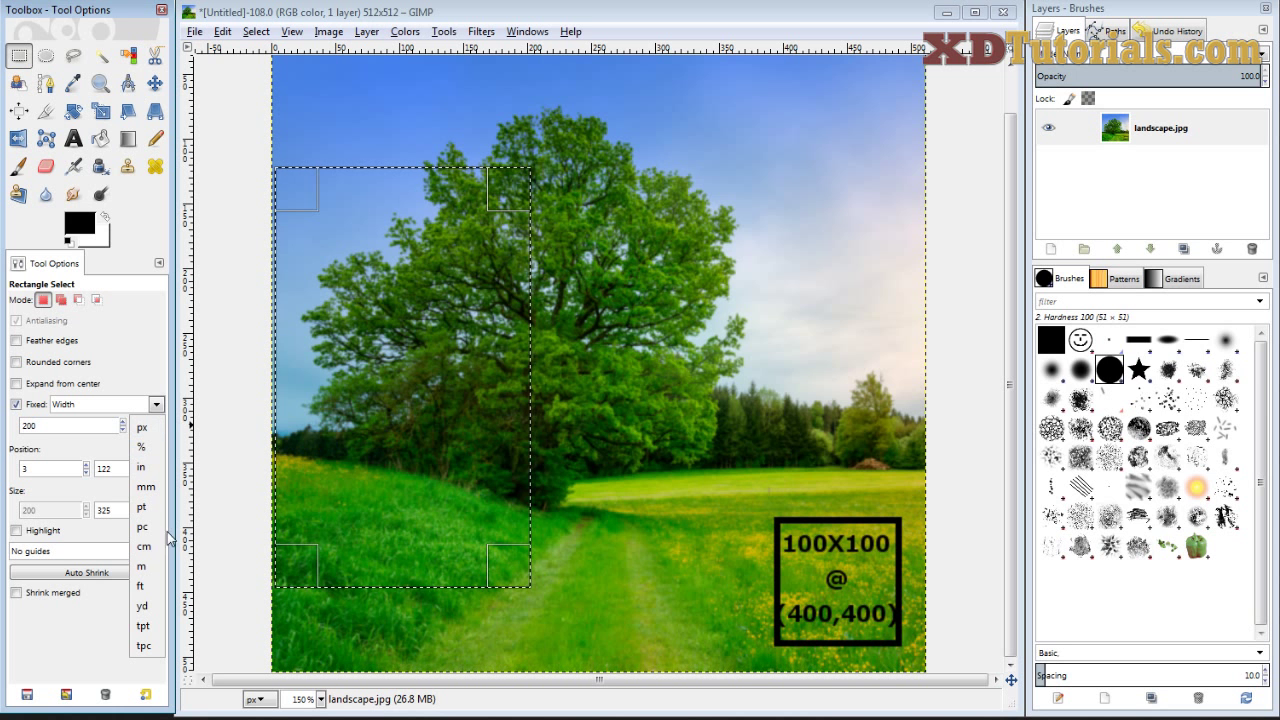
left_click(142, 427)
left_click_drag(892, 134, 712, 601)
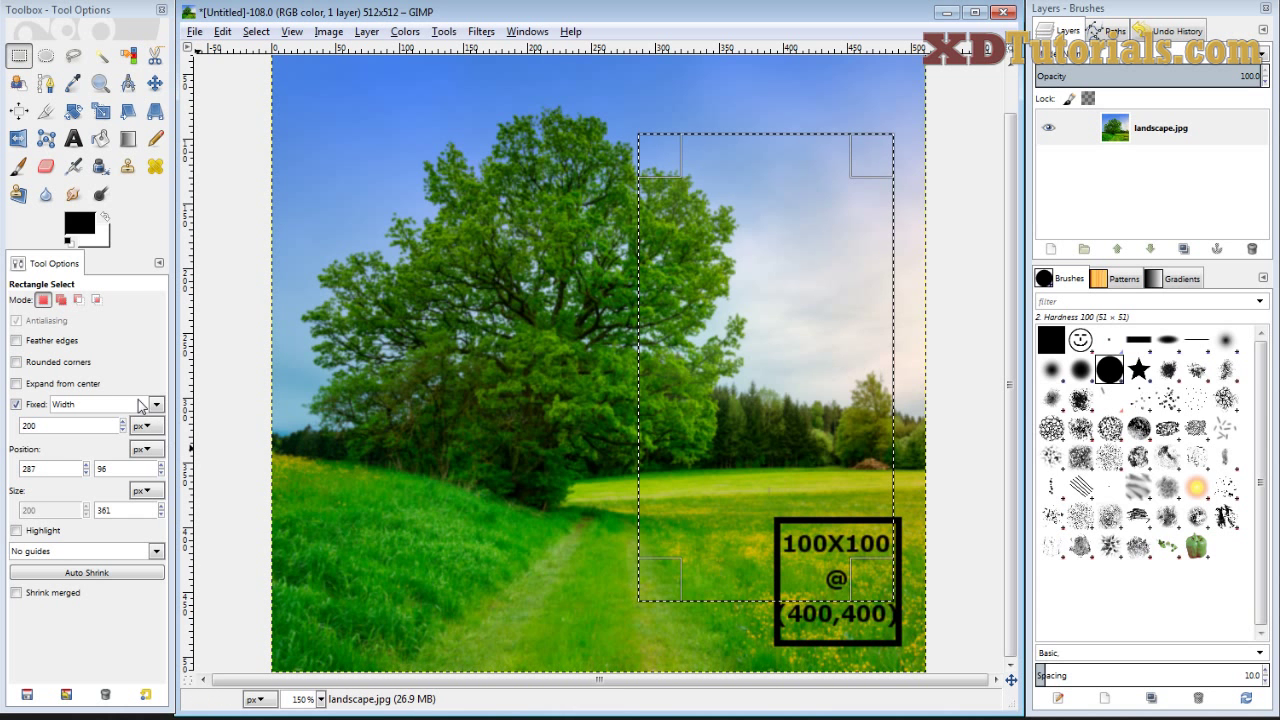
Switch the constraint to a fixed height of 100, draw a selection, then clear it and uncheck Fixed.
left_click(155, 404)
left_click(85, 465)
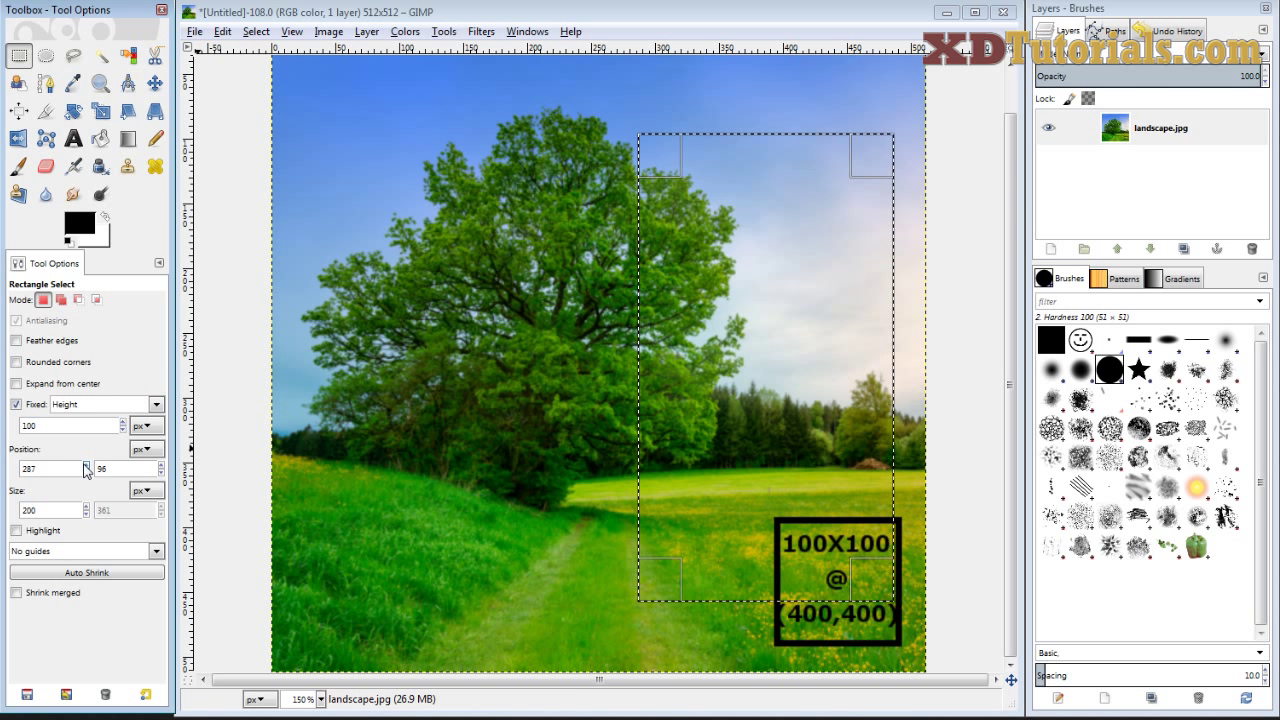
left_click_drag(400, 122, 751, 357)
left_click(964, 163)
left_click(16, 404)
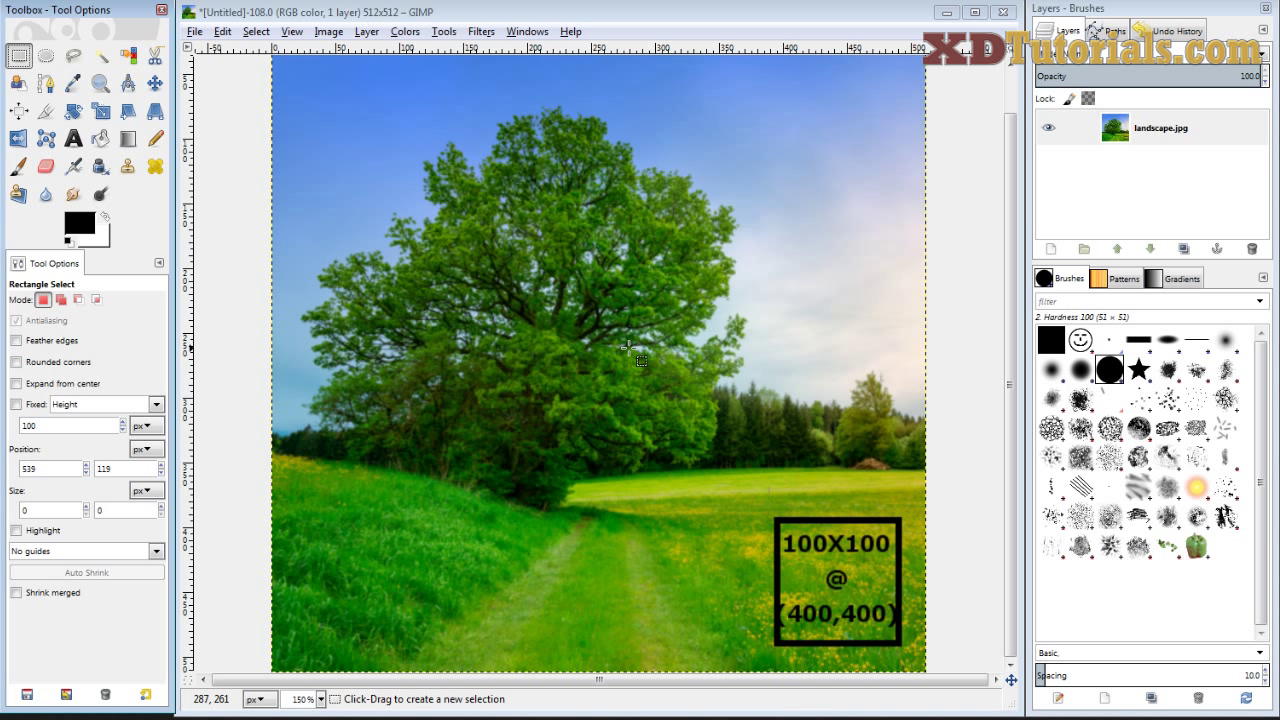
Draw a rectangle selection and set its size to 100 × 100 px.
left_click_drag(485, 204, 689, 379)
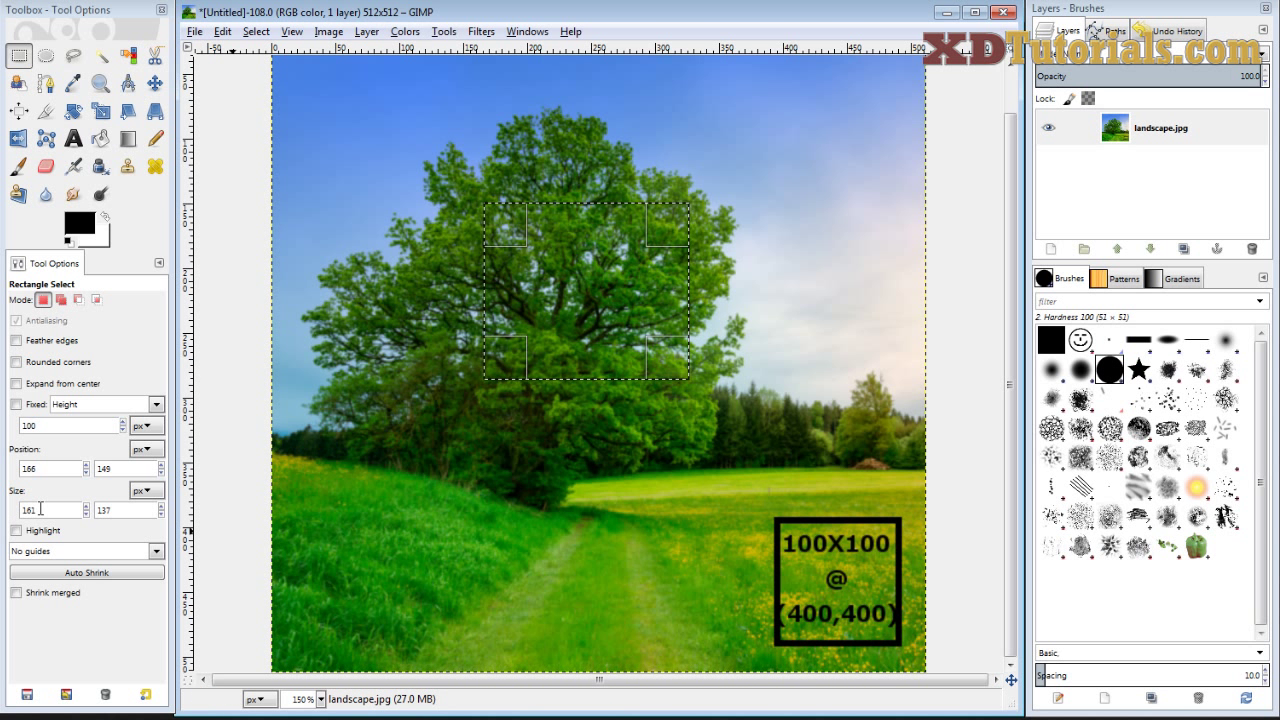
left_click_drag(42, 510, 6, 509)
type("100")
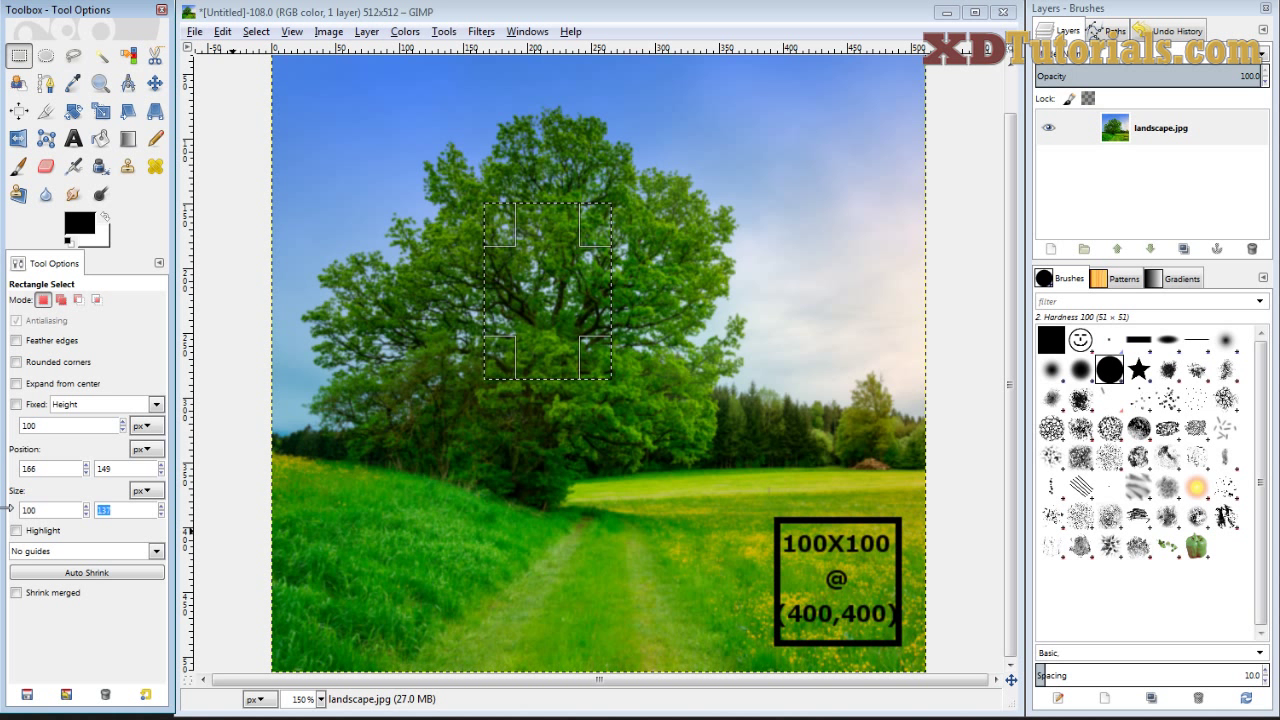
key("Tab")
type("100")
key("Tab")
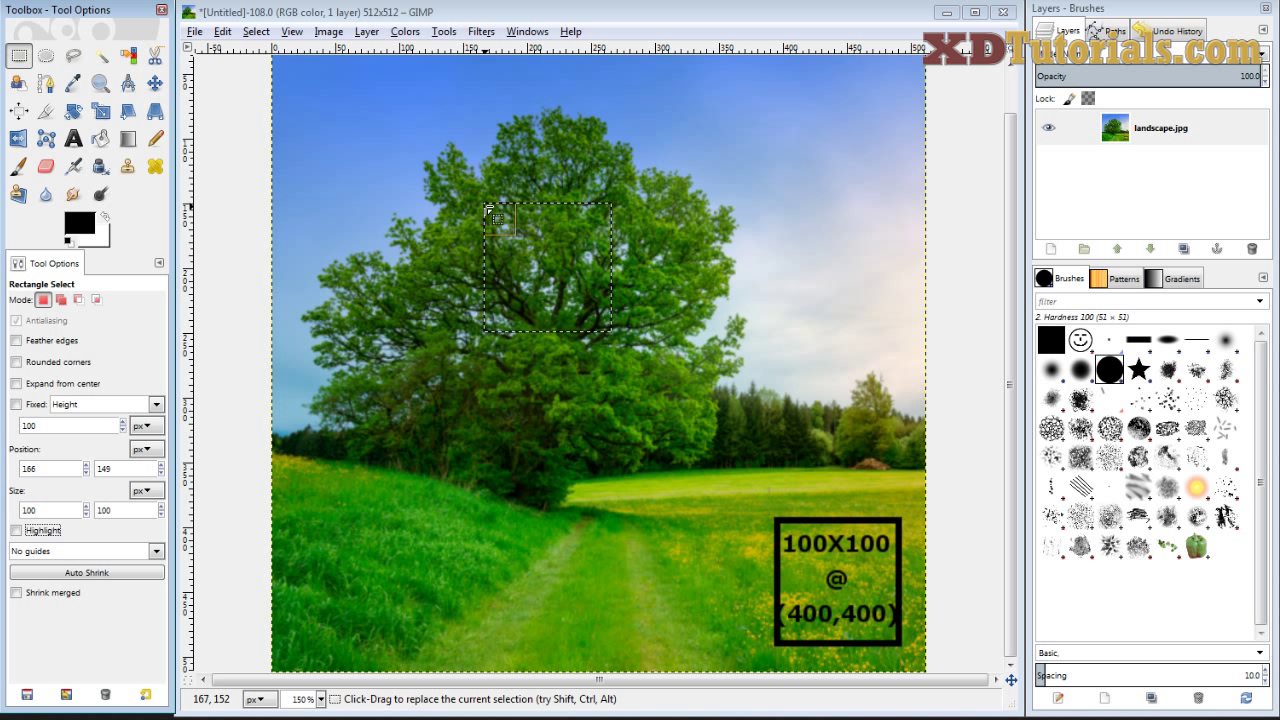
Place the square selection at position 400, 400.
double_click(30, 468)
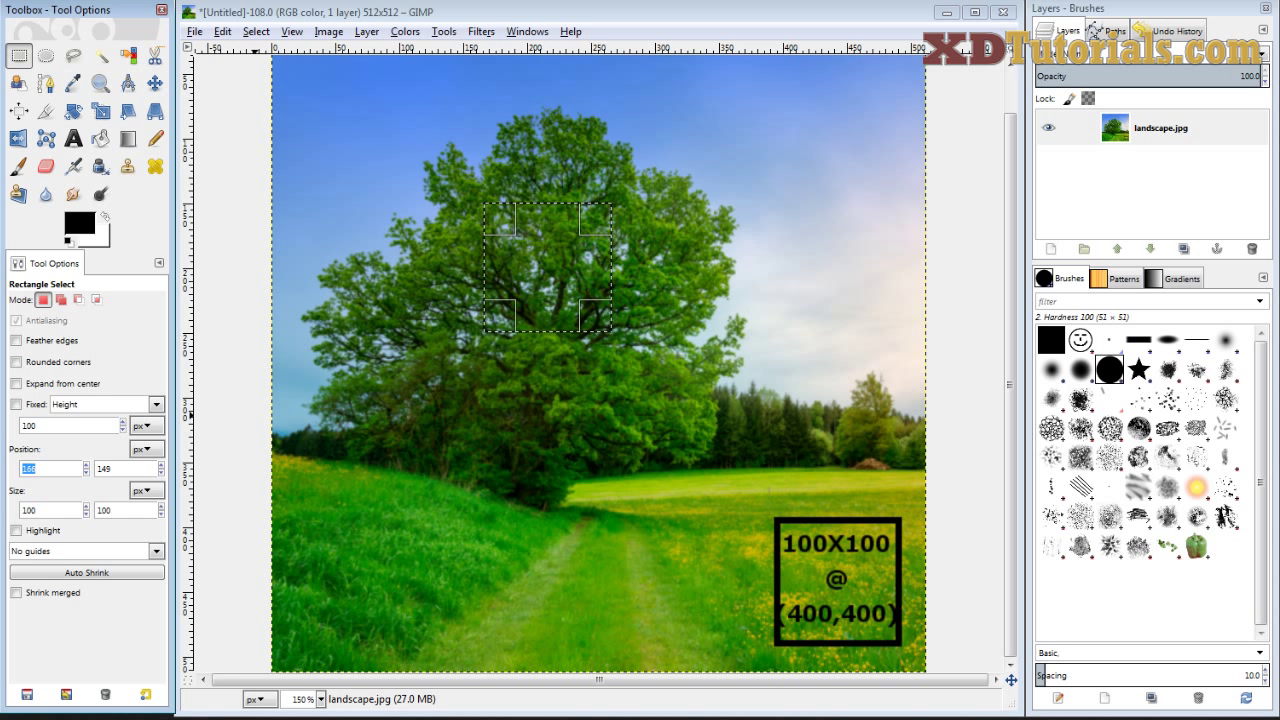
key("Tab")
type("4")
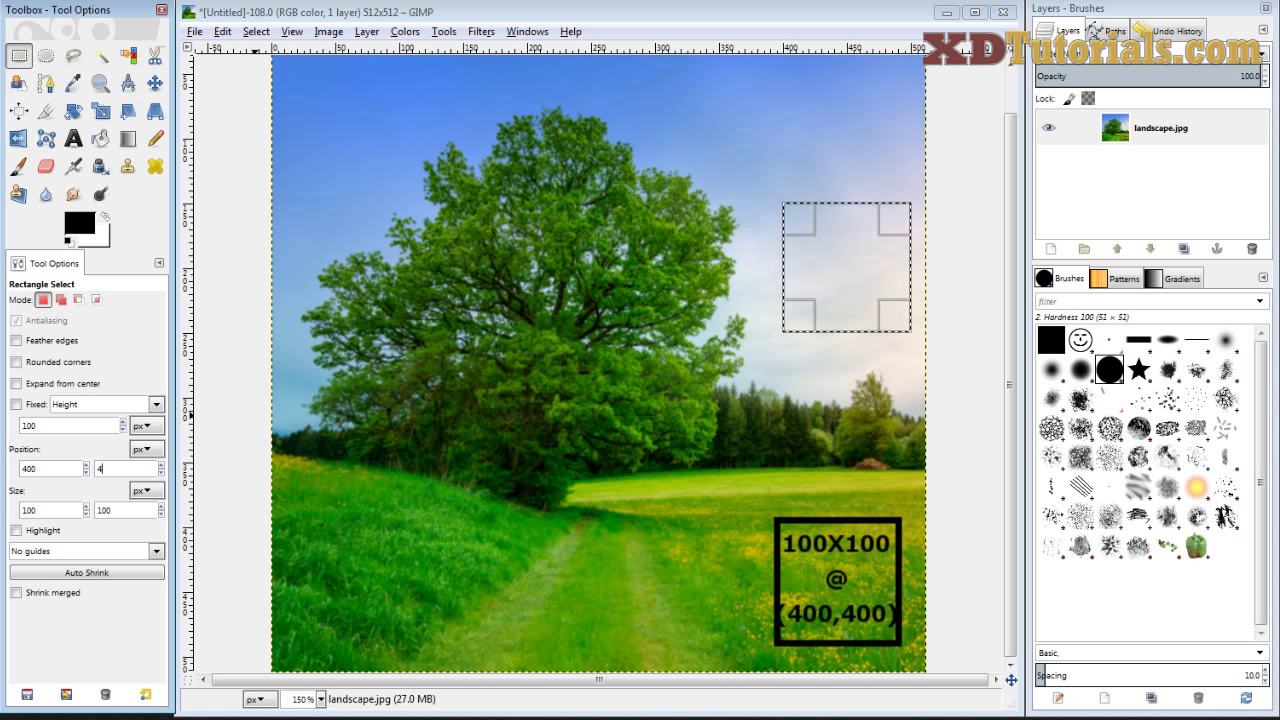
type("00")
key("Tab")
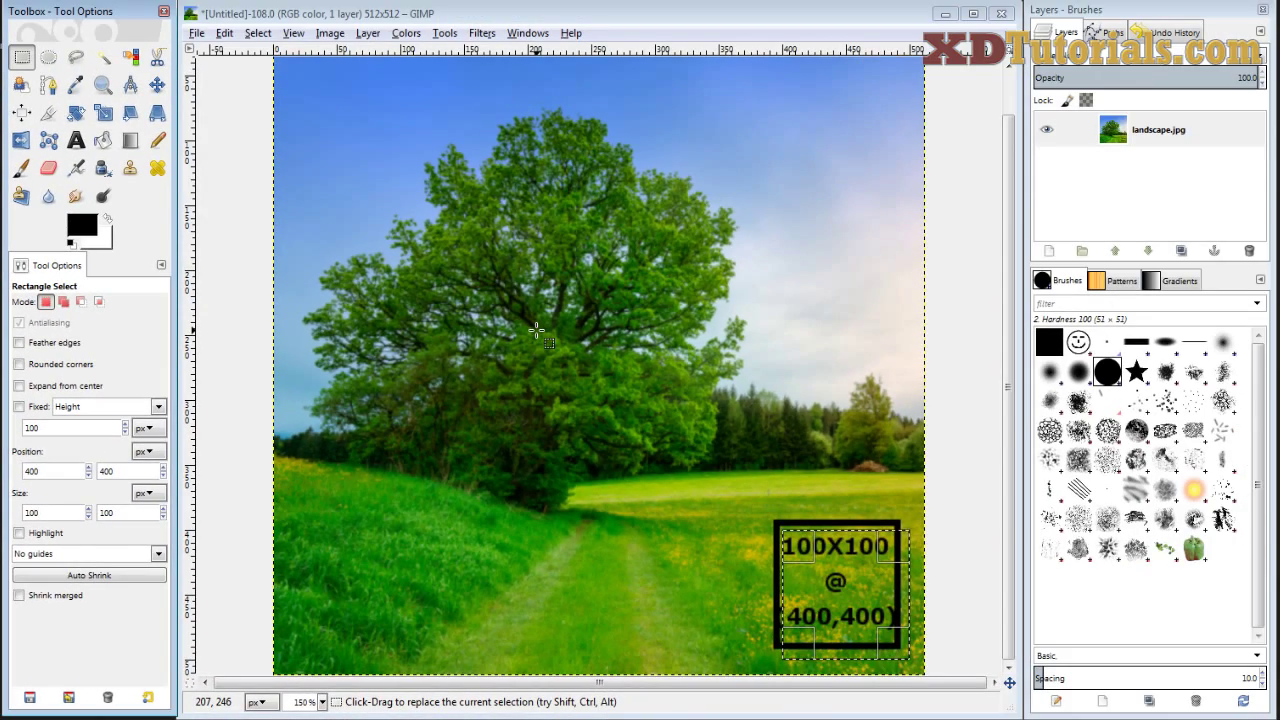
Change the selection's horizontal position to 207, moving it over the tree's crown.
key("BackSpace")
key("BackSpace")
key("BackSpace")
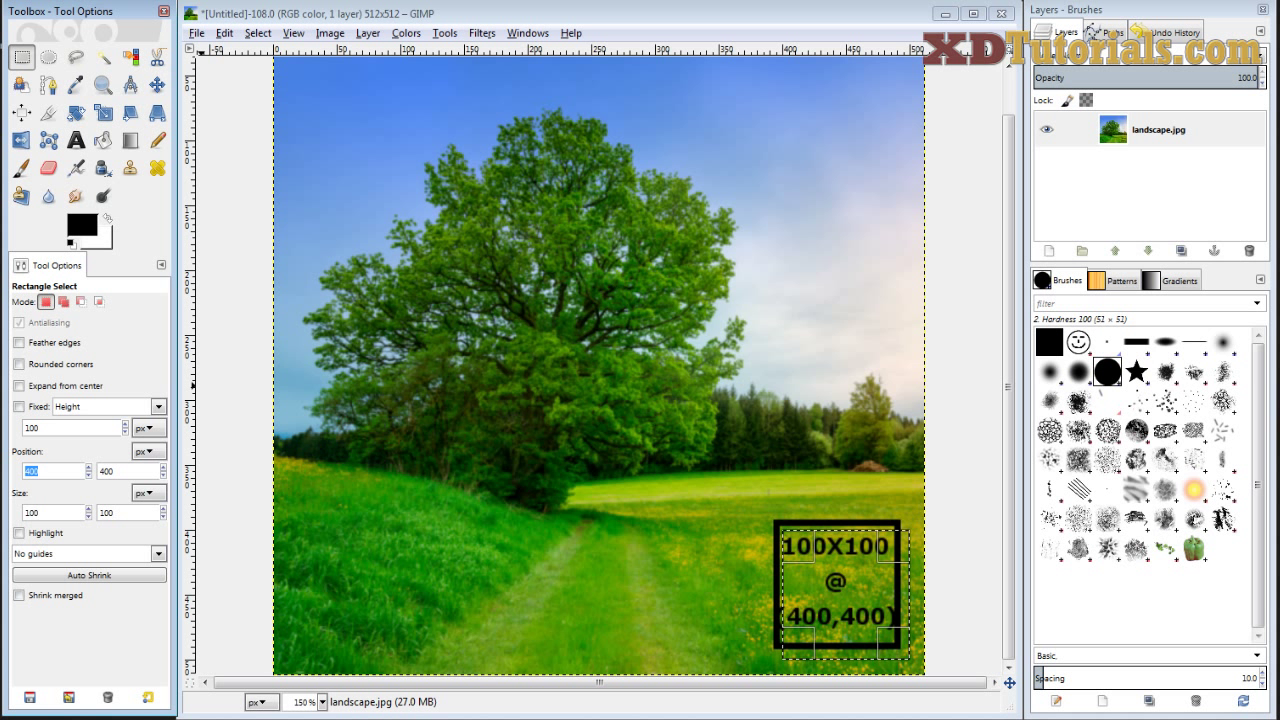
type("207")
key("Tab")
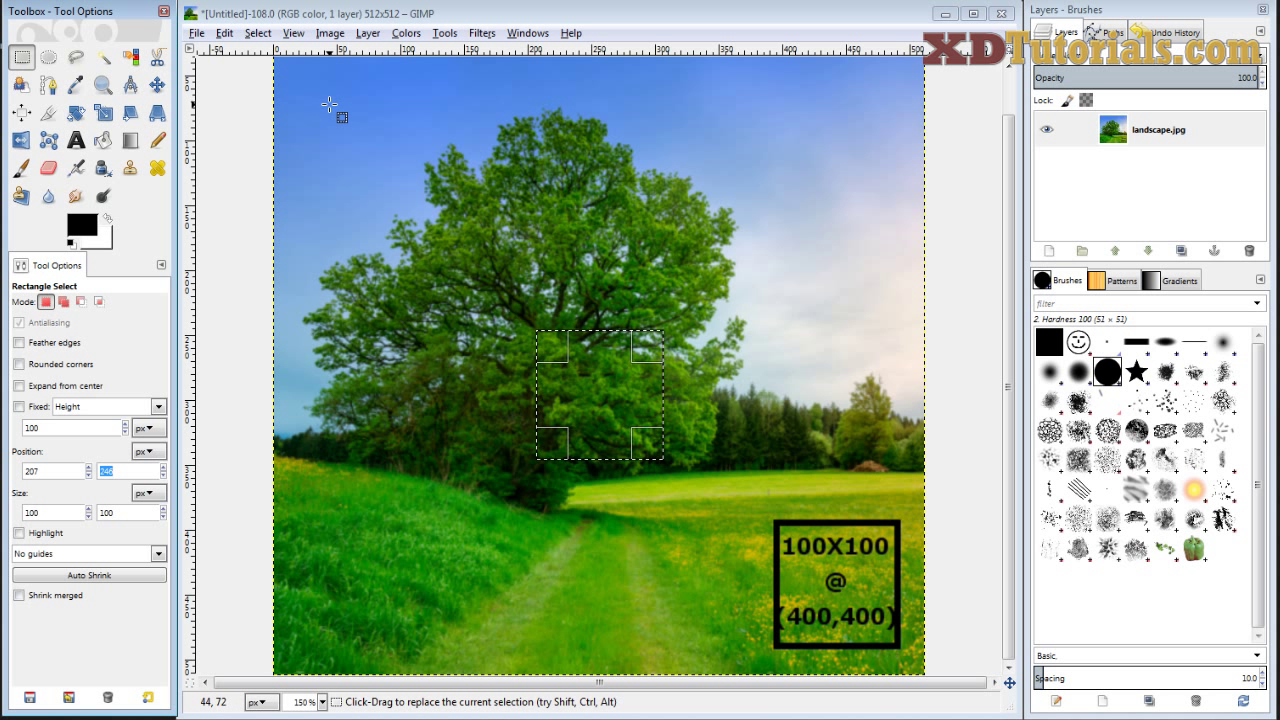
With Highlight on, draw a second 124×140 selection at 59,81, then switch Highlight off.
left_click(25, 538)
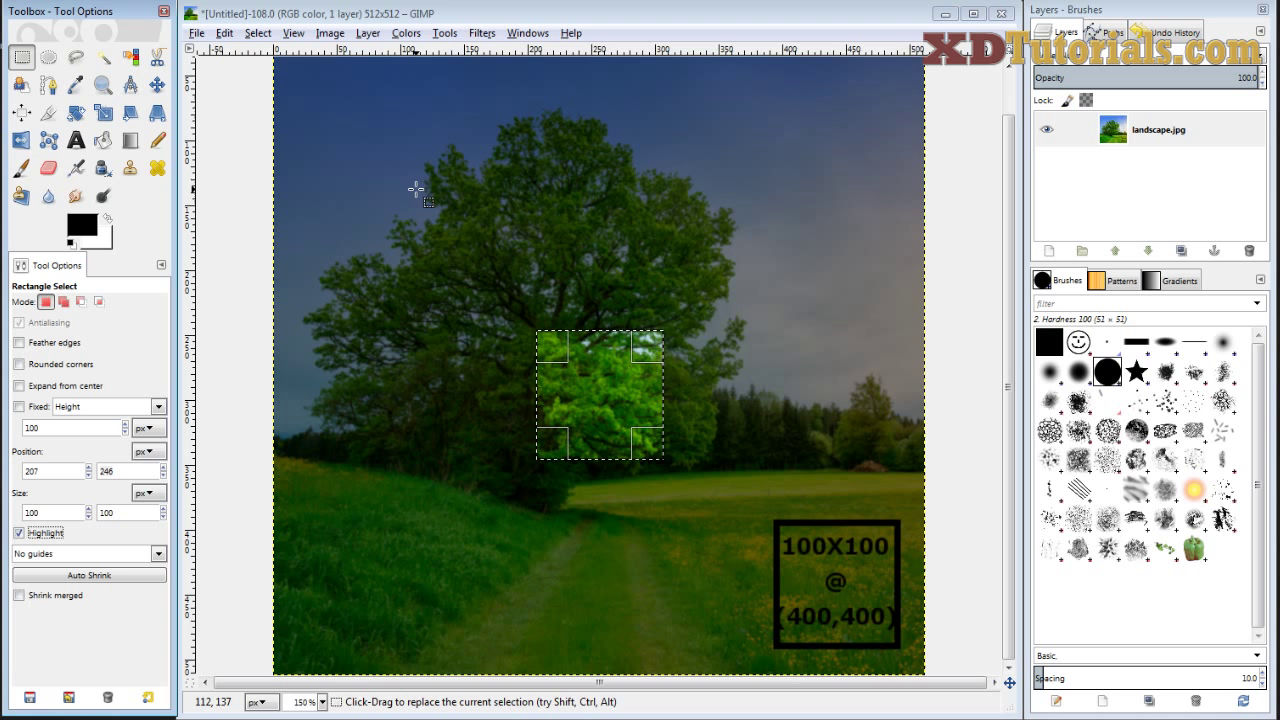
left_click_drag(349, 117, 506, 297)
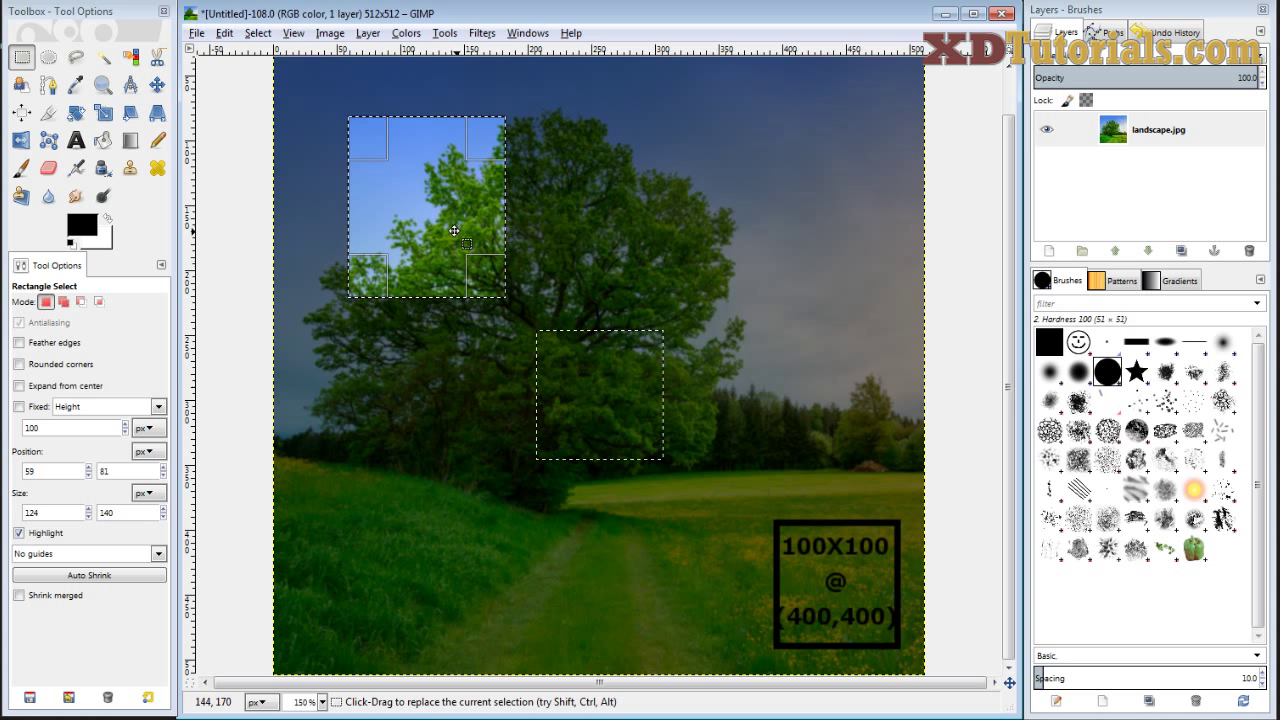
left_click(103, 141)
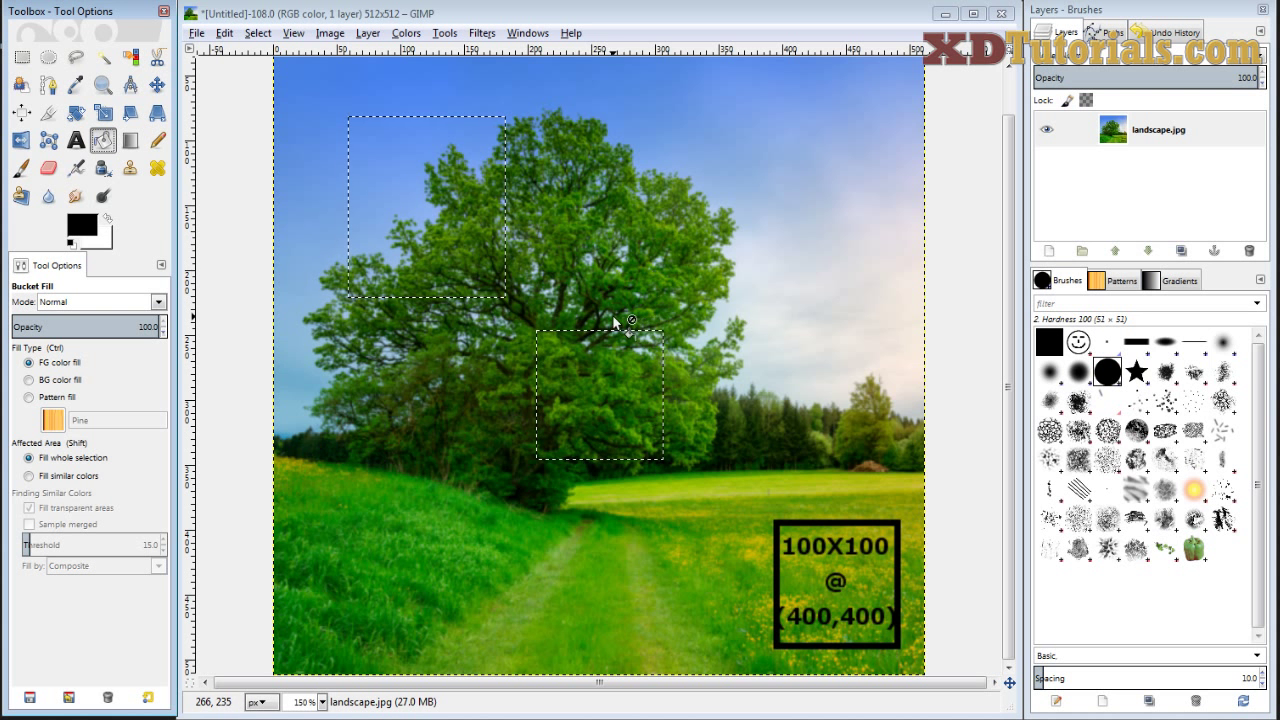
left_click(22, 57)
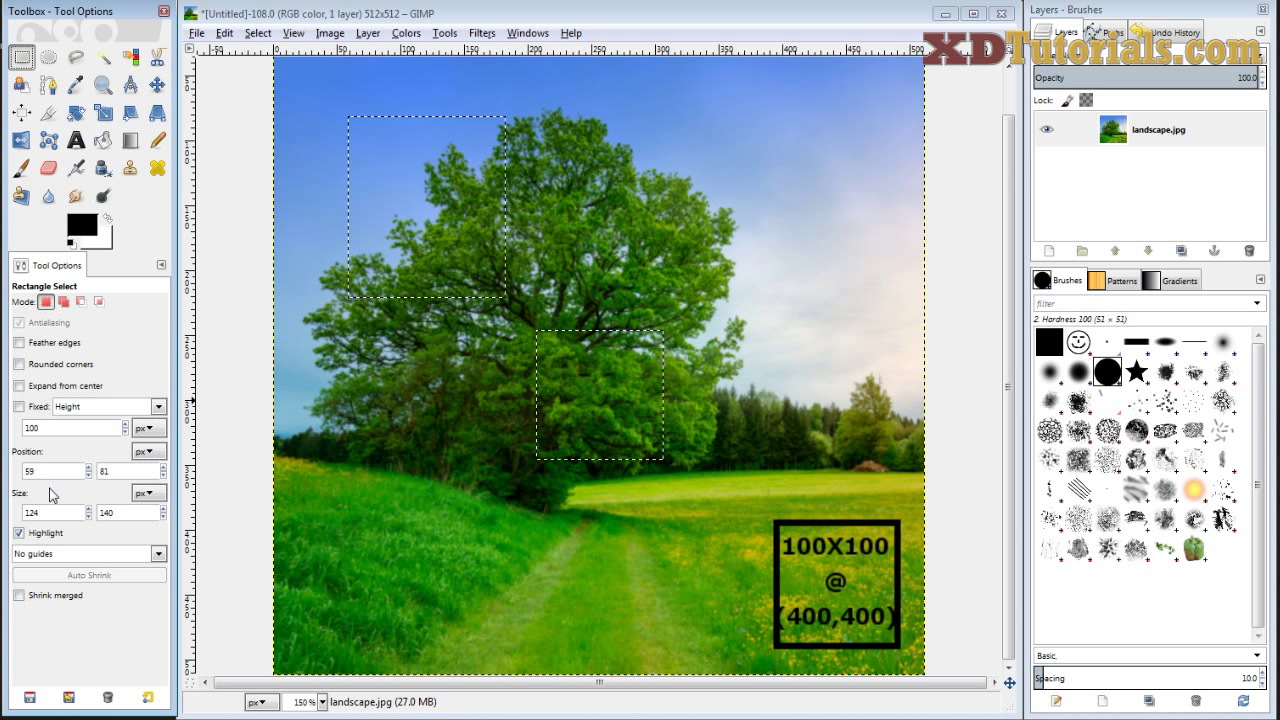
left_click(18, 535)
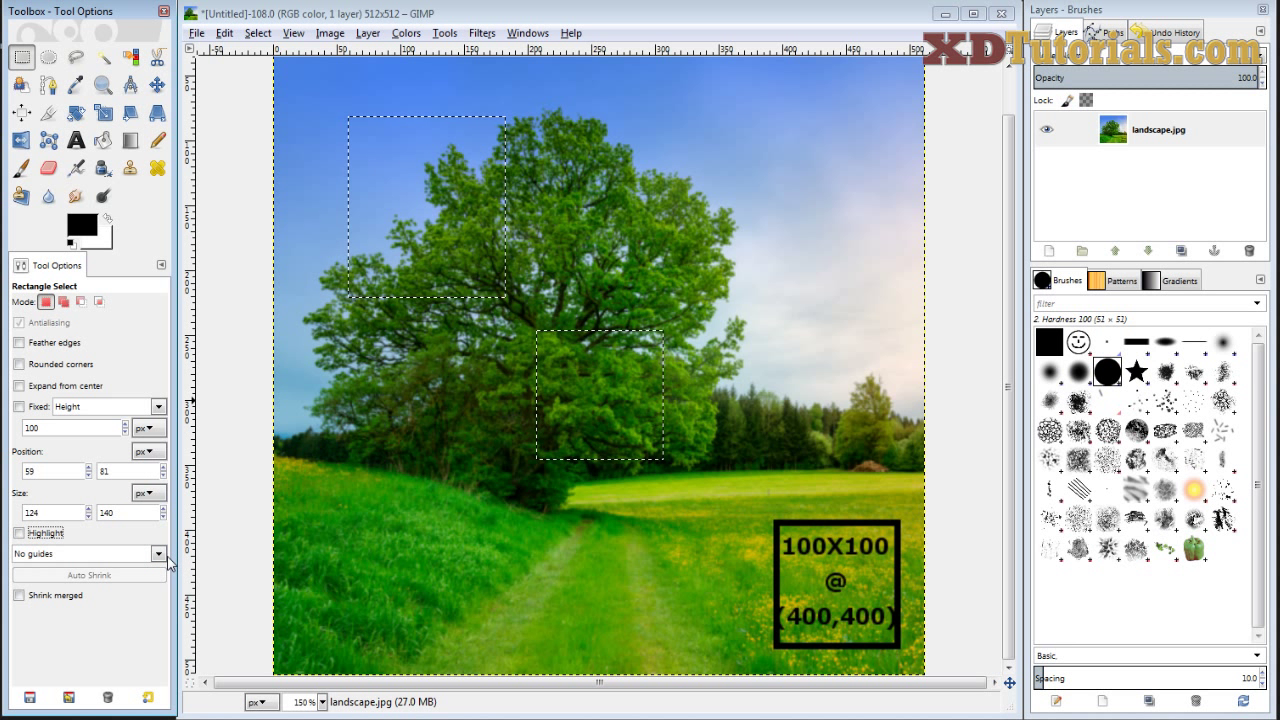
Show Center lines guides and draw a new selection over the tree, narrowing its right edge.
left_click(161, 555)
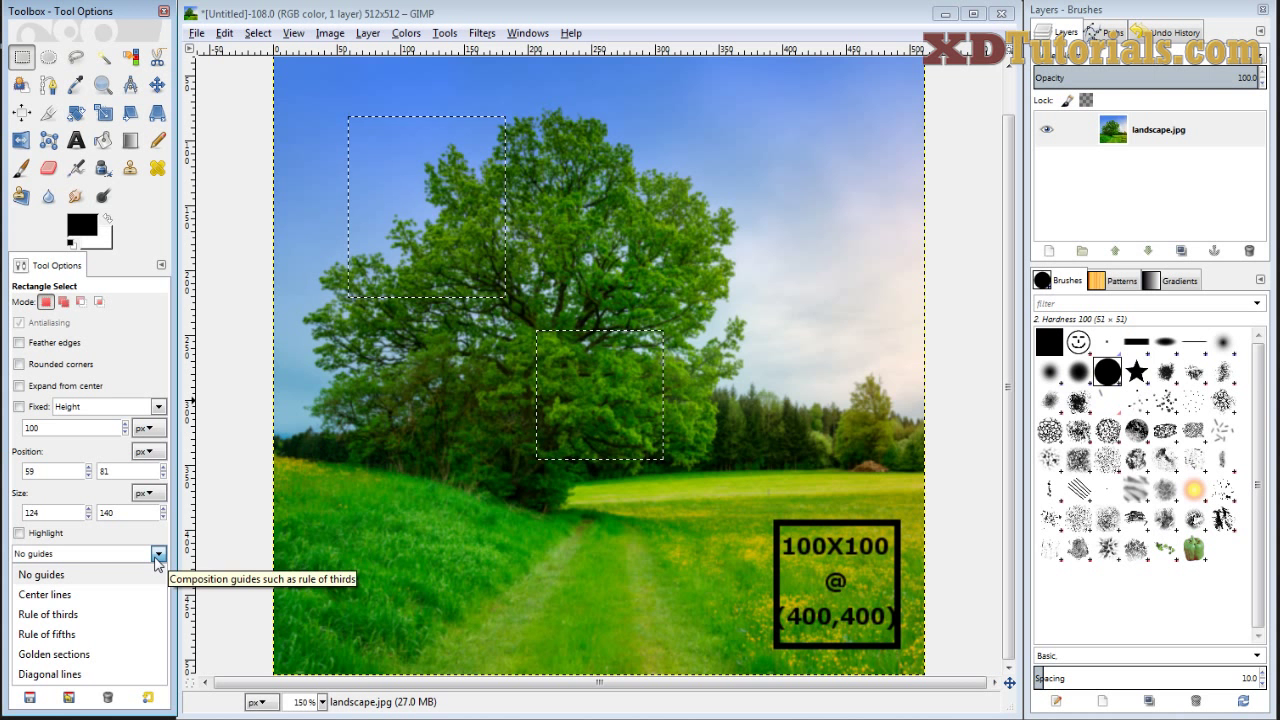
left_click(58, 594)
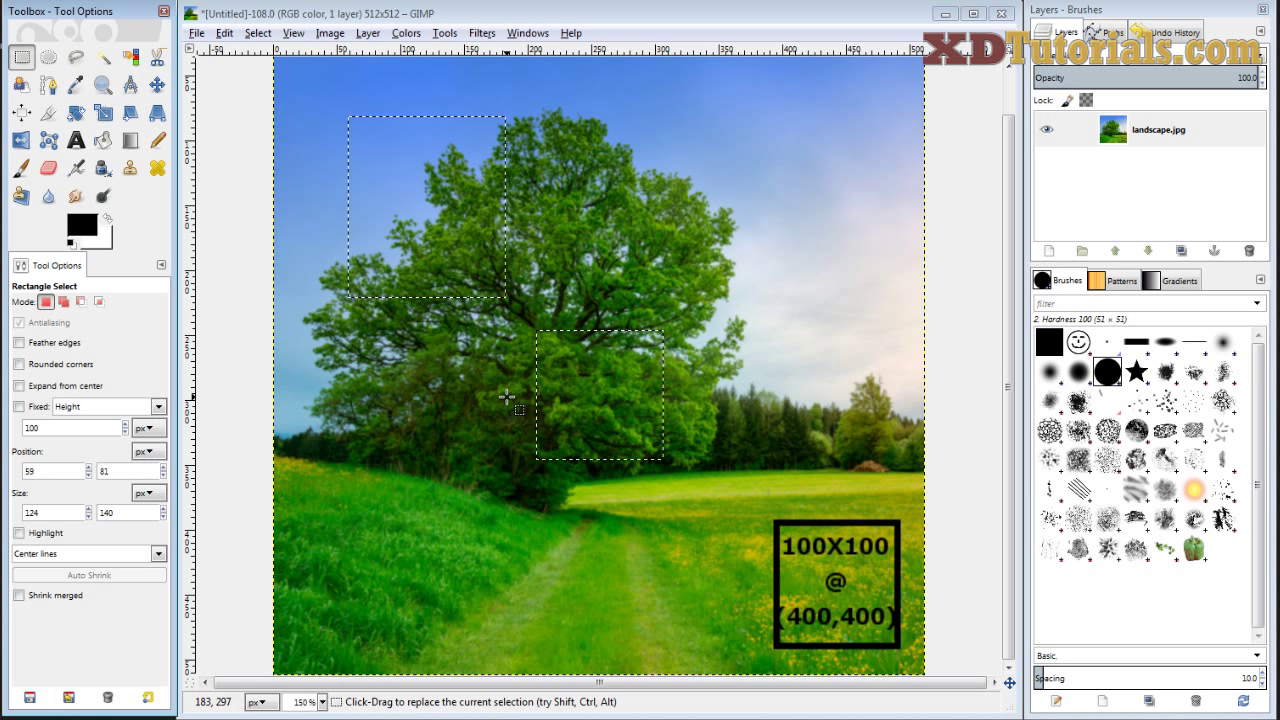
left_click_drag(768, 222, 457, 508)
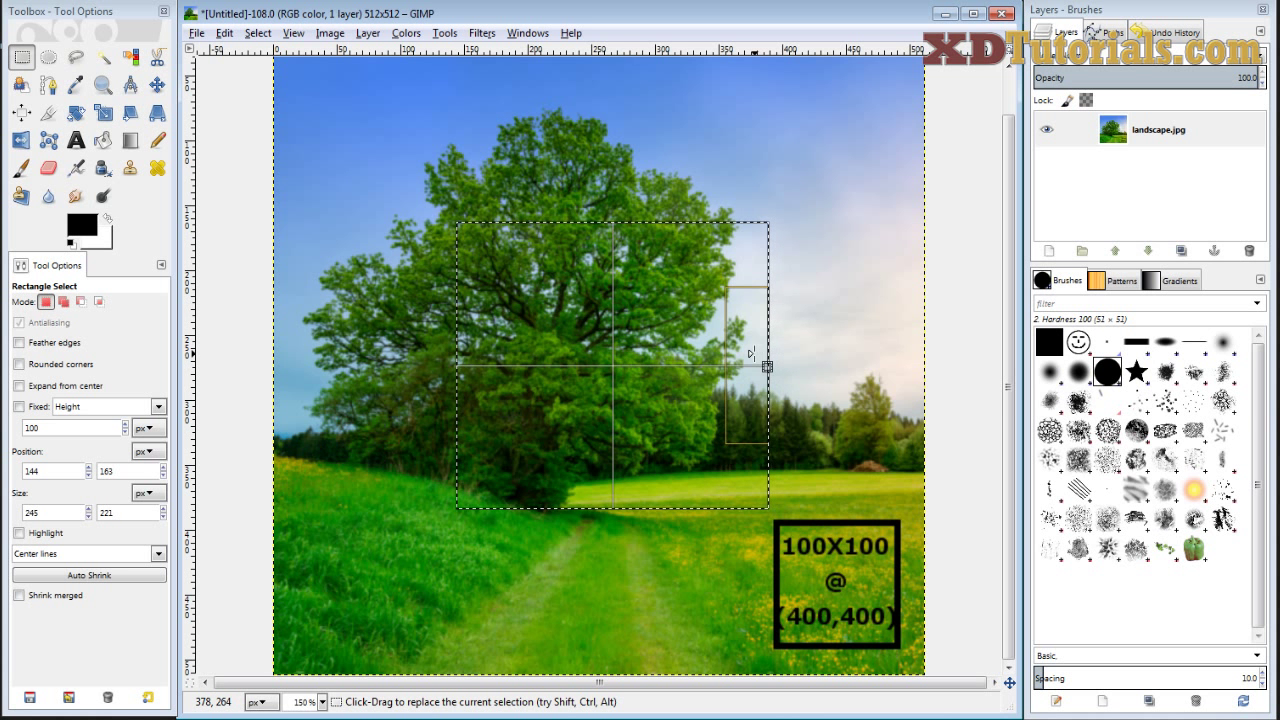
left_click_drag(766, 366, 722, 366)
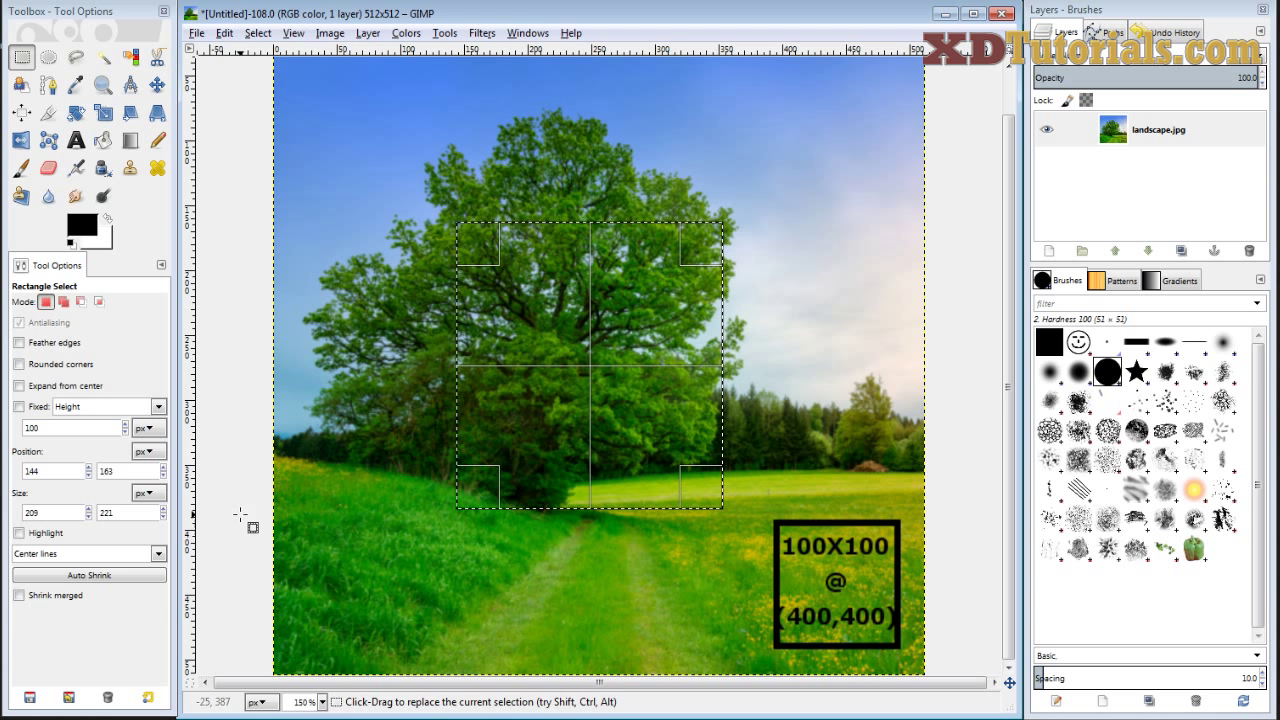
Switch the composition guides to Rule of thirds and reposition the selection over the tree.
left_click(150, 553)
left_click(85, 615)
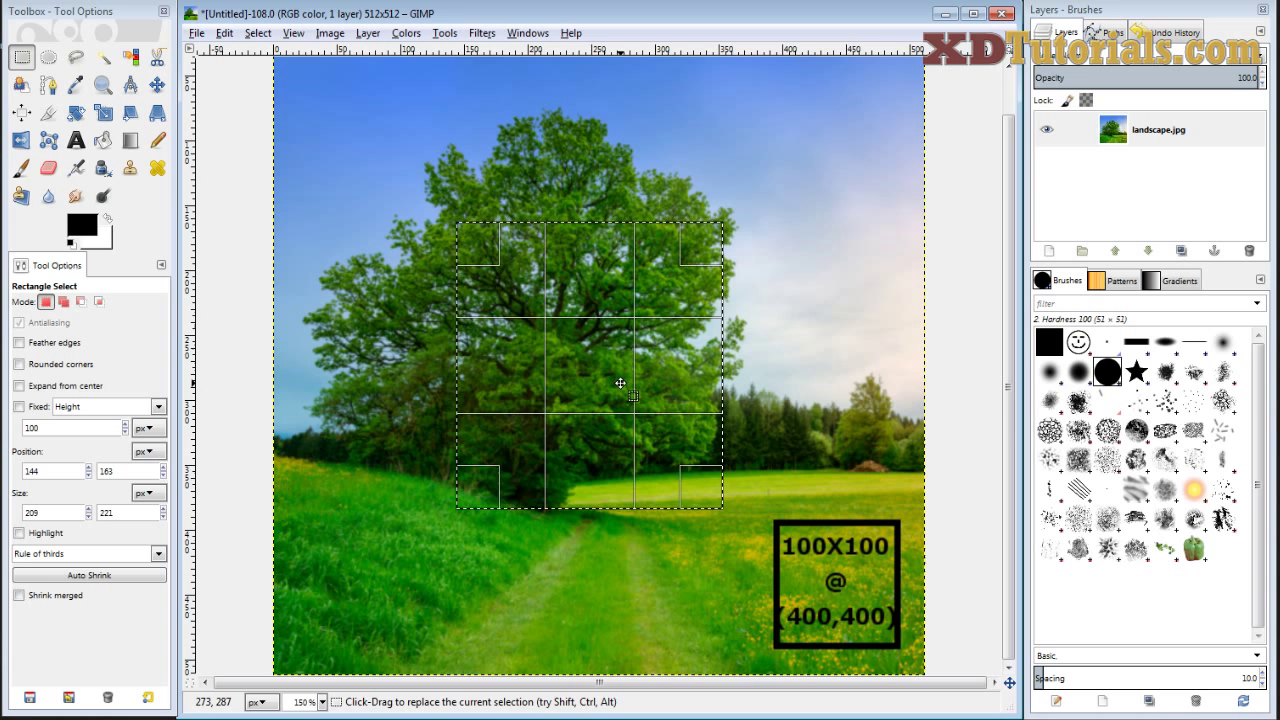
left_click_drag(608, 394, 617, 322)
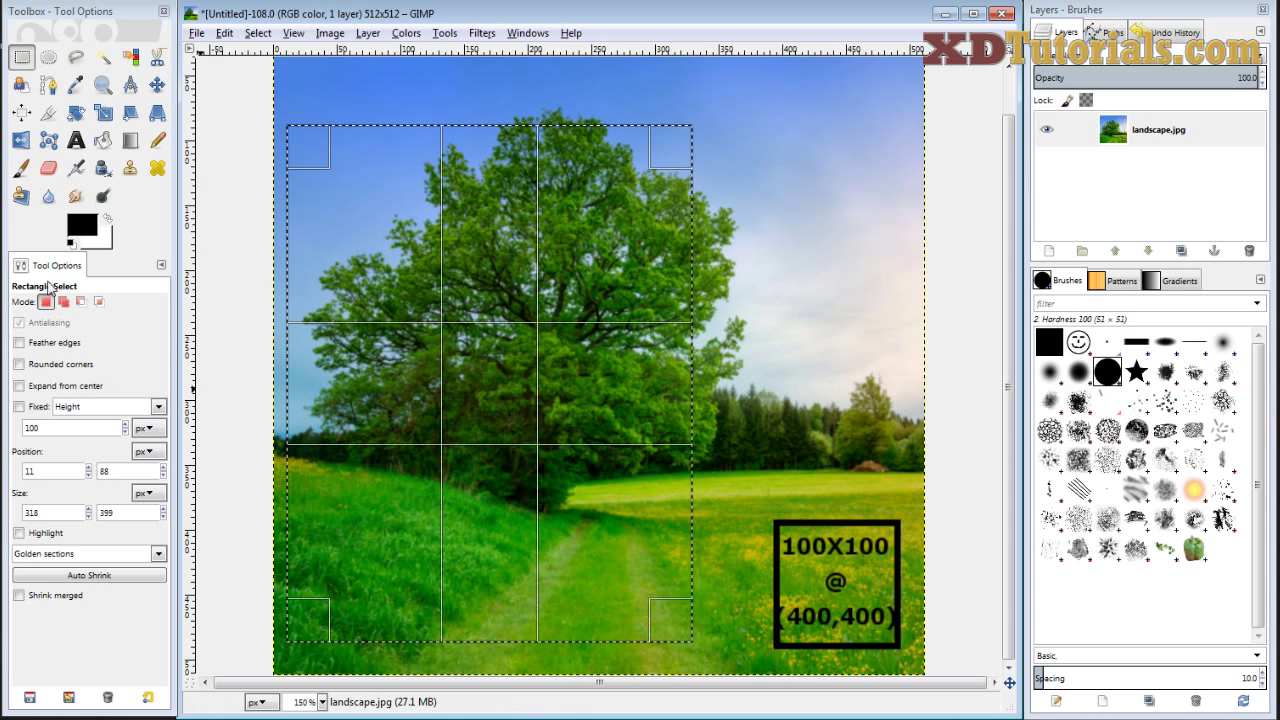
Turn on Feather edges, Rounded corners and Expand from center, then select the width and height values.
left_click(44, 271)
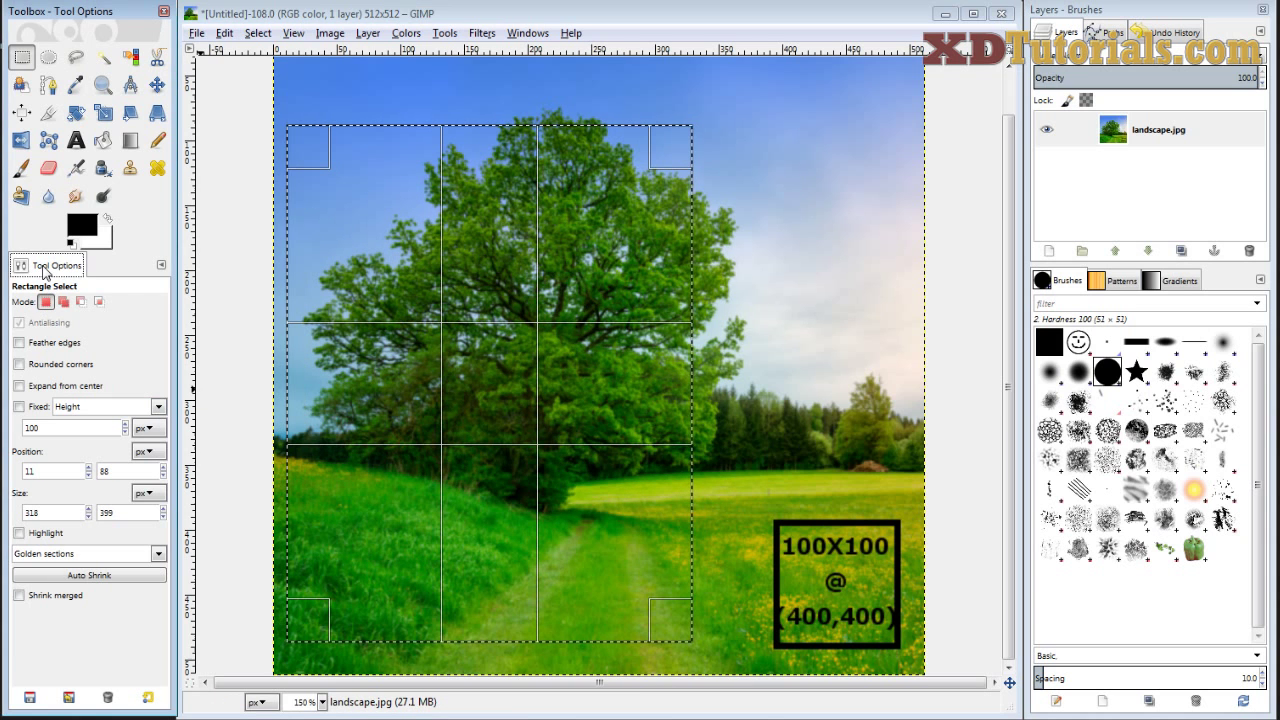
left_click(60, 343)
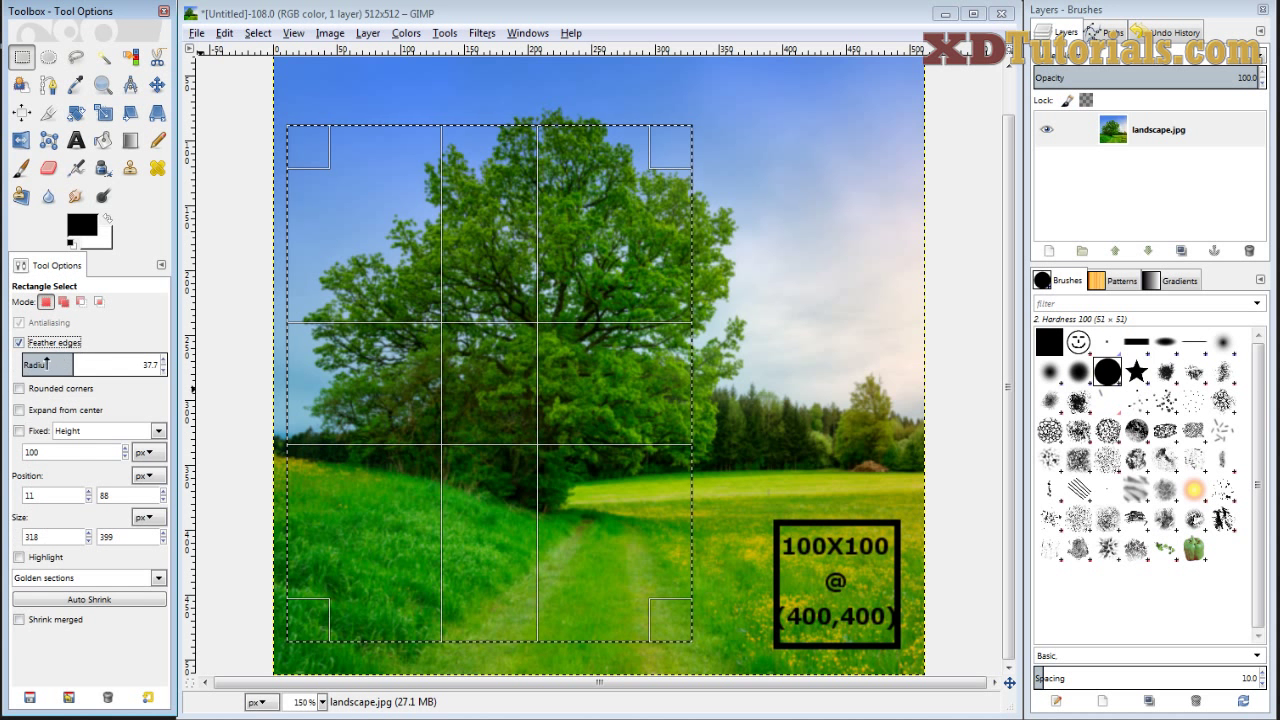
left_click(40, 388)
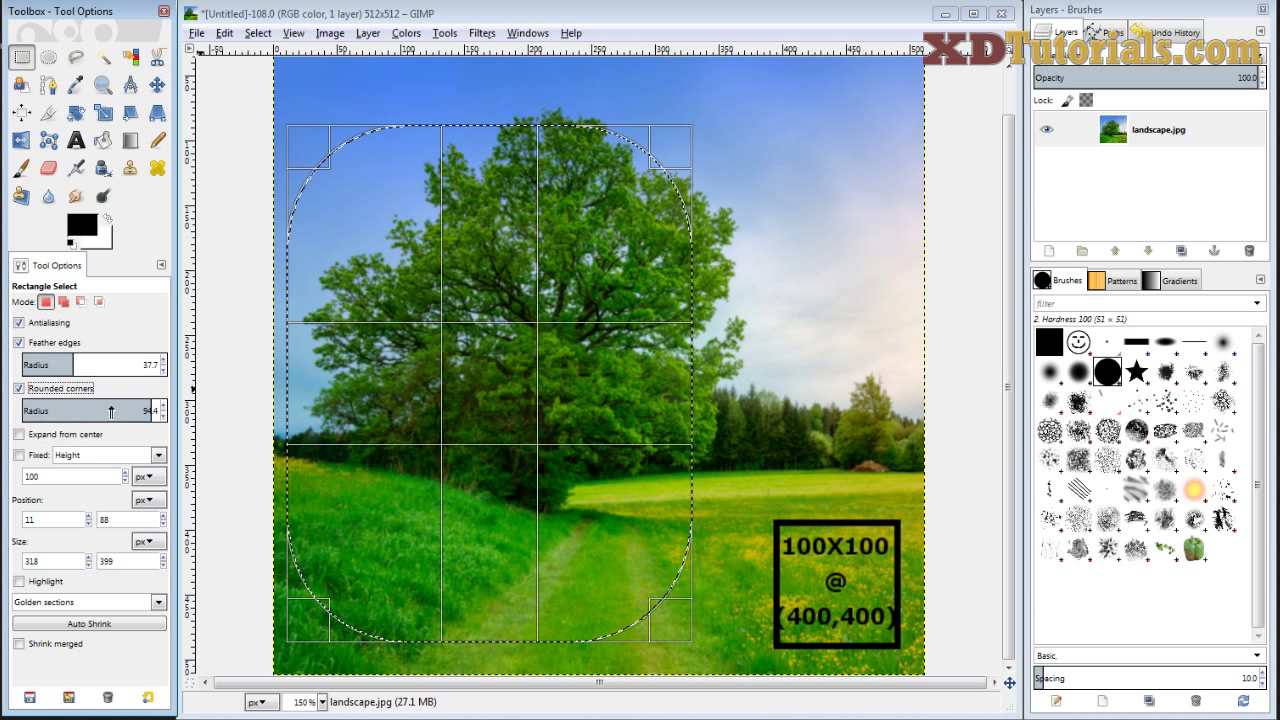
left_click(50, 436)
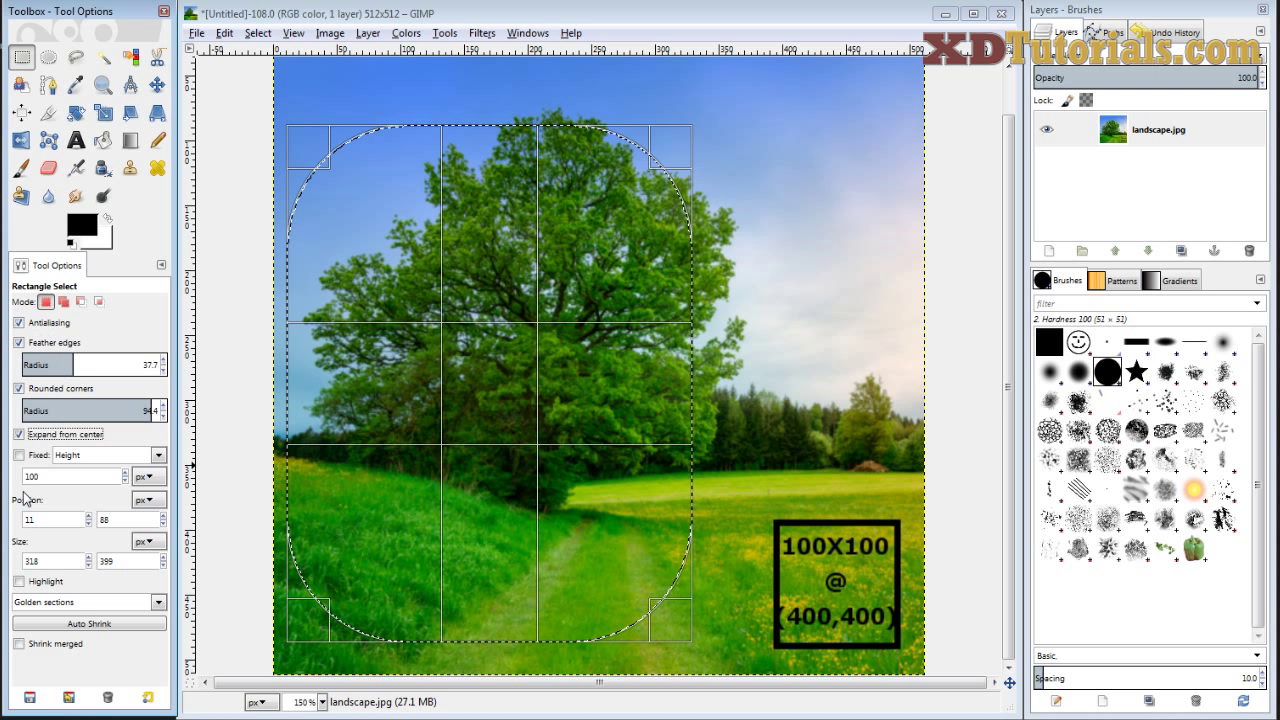
double_click(41, 557)
double_click(117, 560)
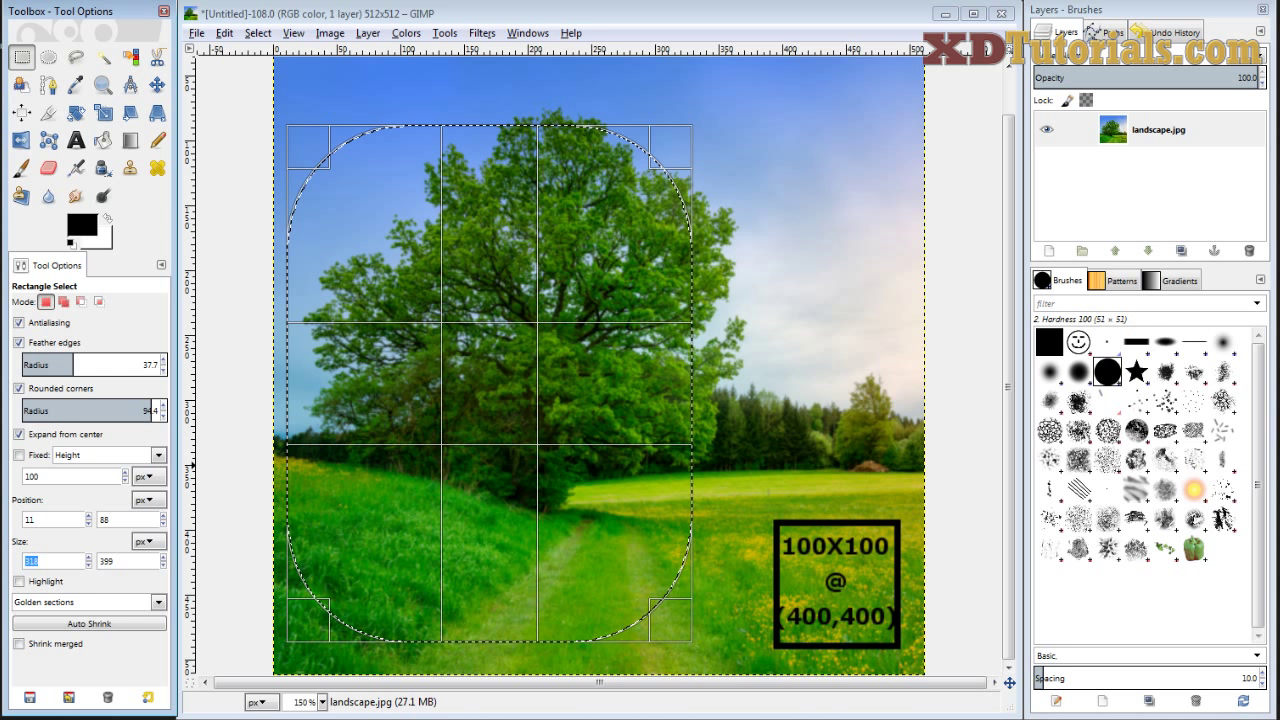